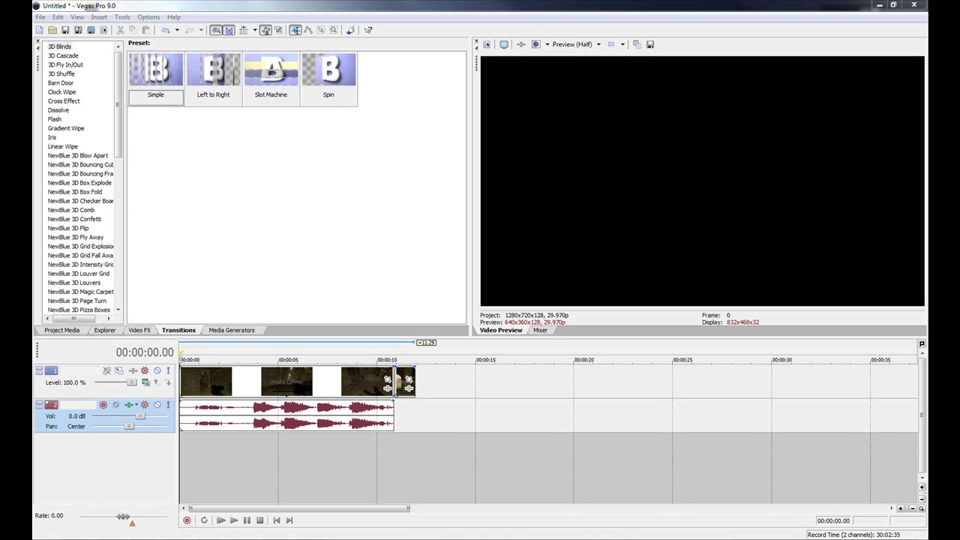
- Preview the gameplay footage from about 5 to 11 seconds, leaving the playhead at 00:00:08.00
left_click(293, 414)
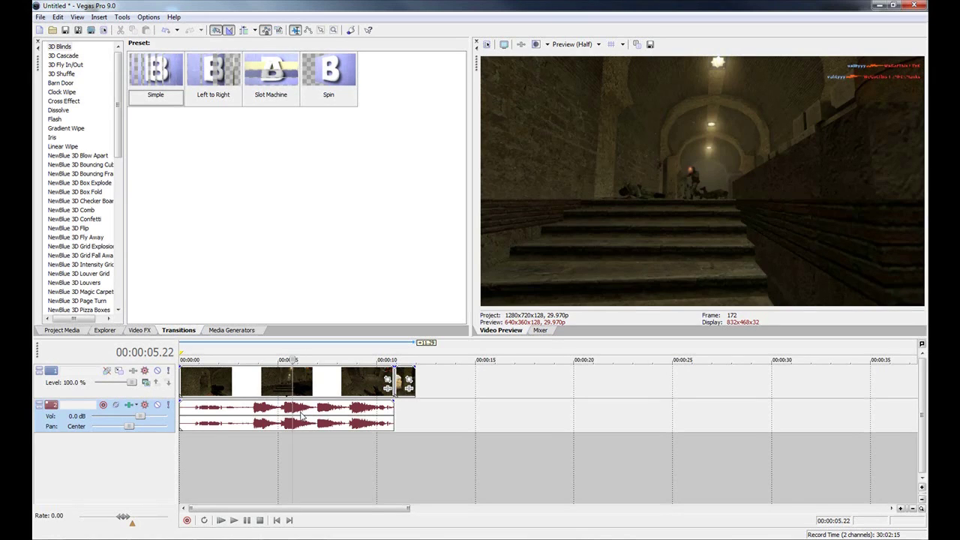
left_click(302, 417)
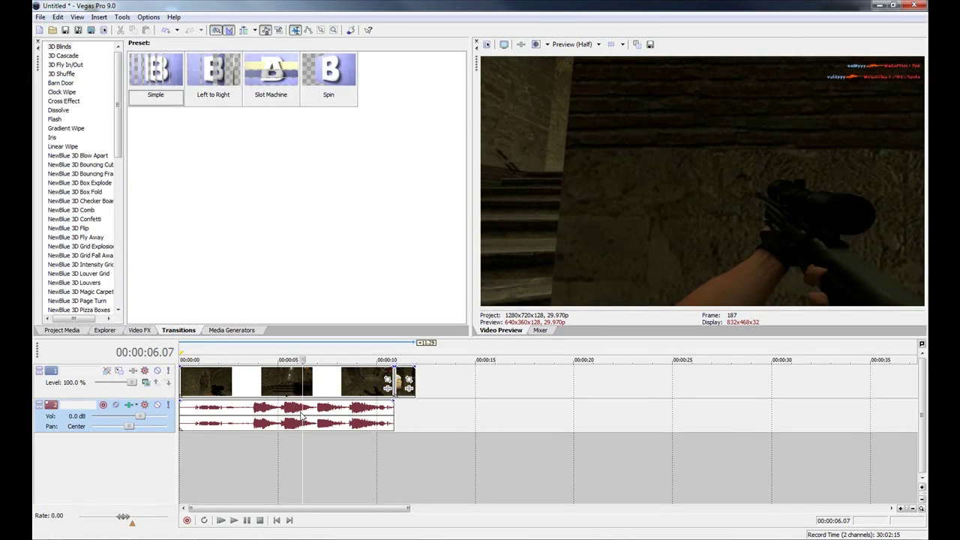
key("space")
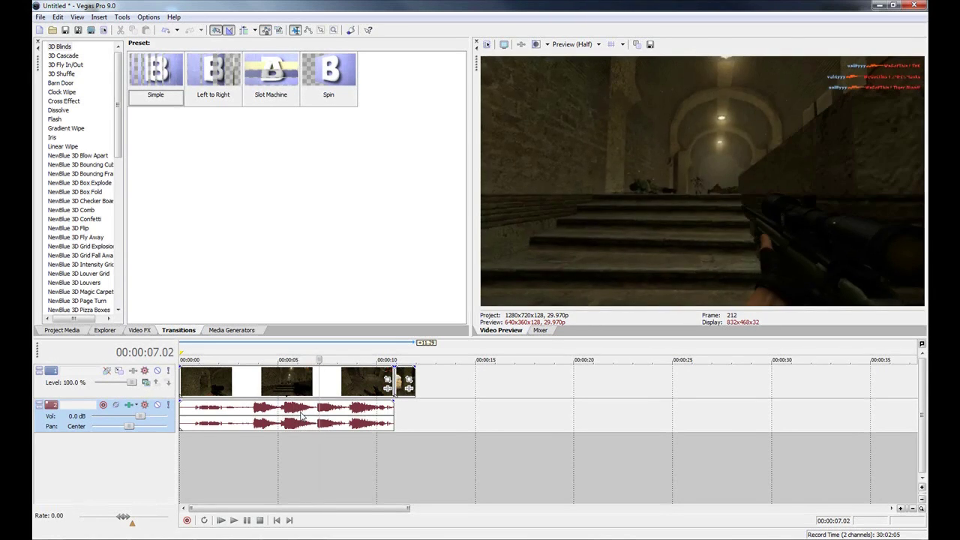
left_click(349, 353)
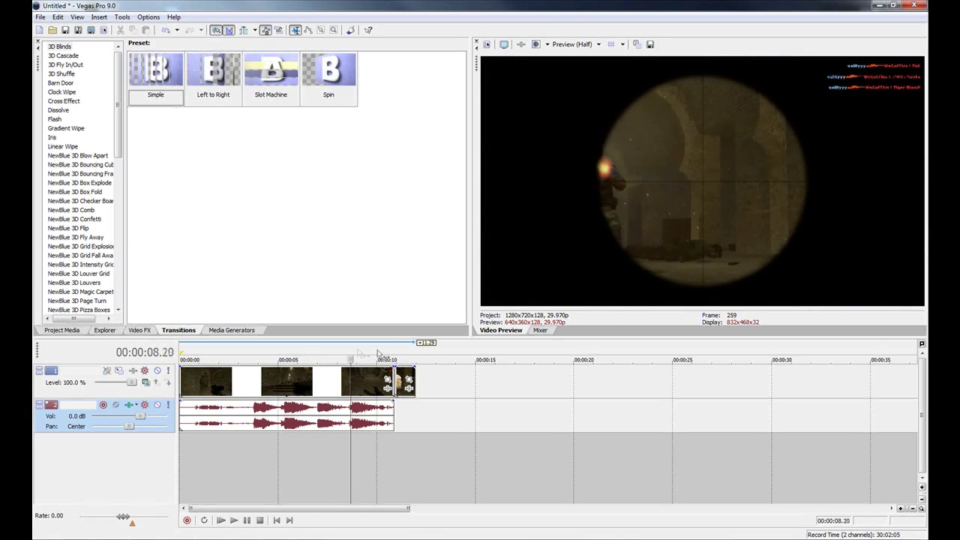
left_click(401, 348)
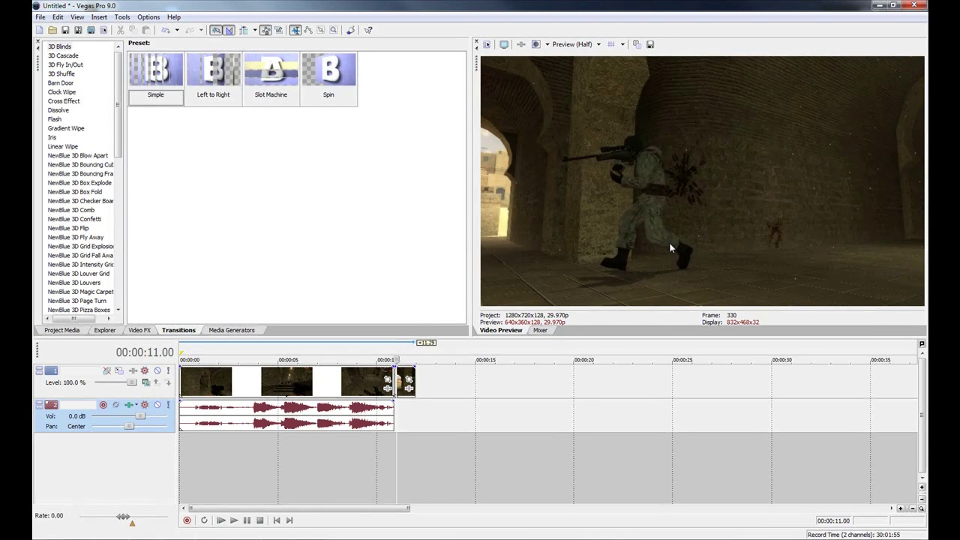
left_click(365, 454)
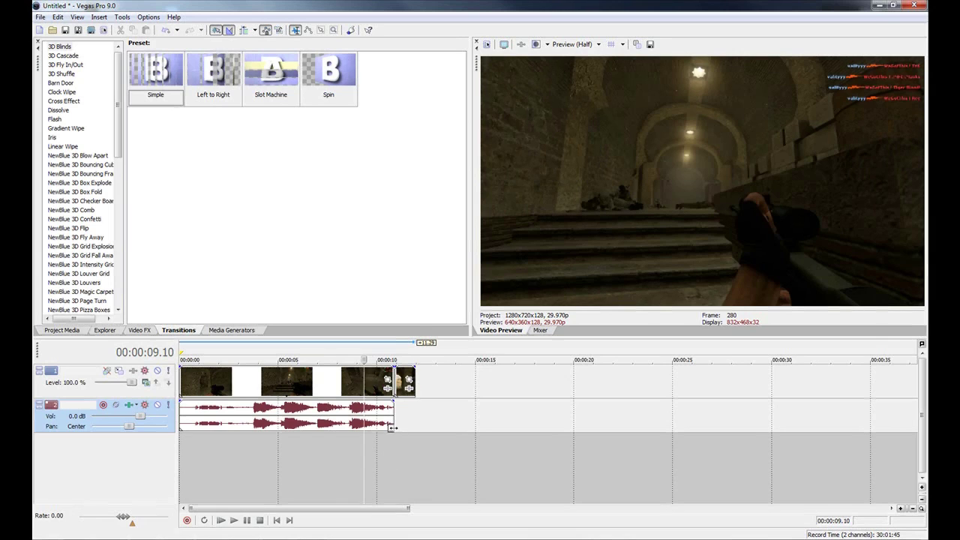
left_click(402, 356)
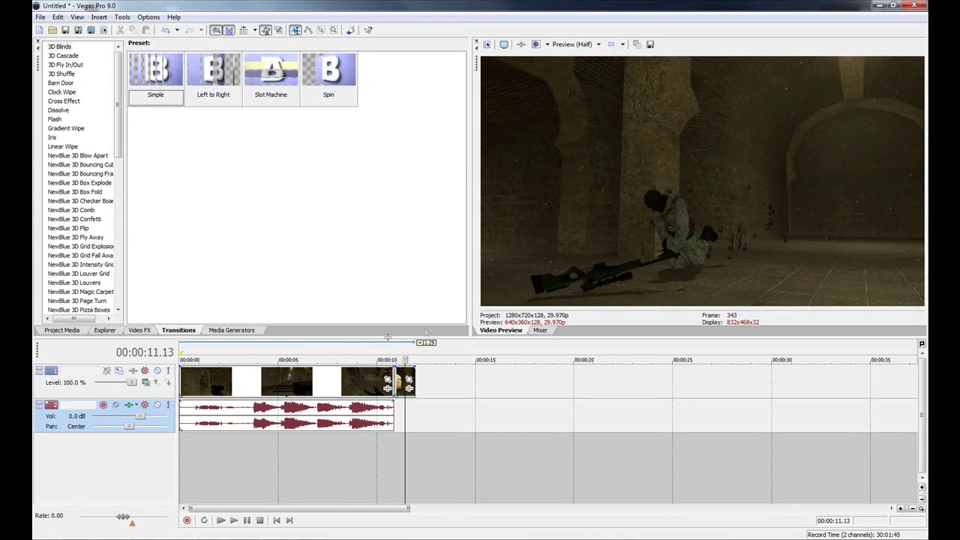
left_click(337, 354)
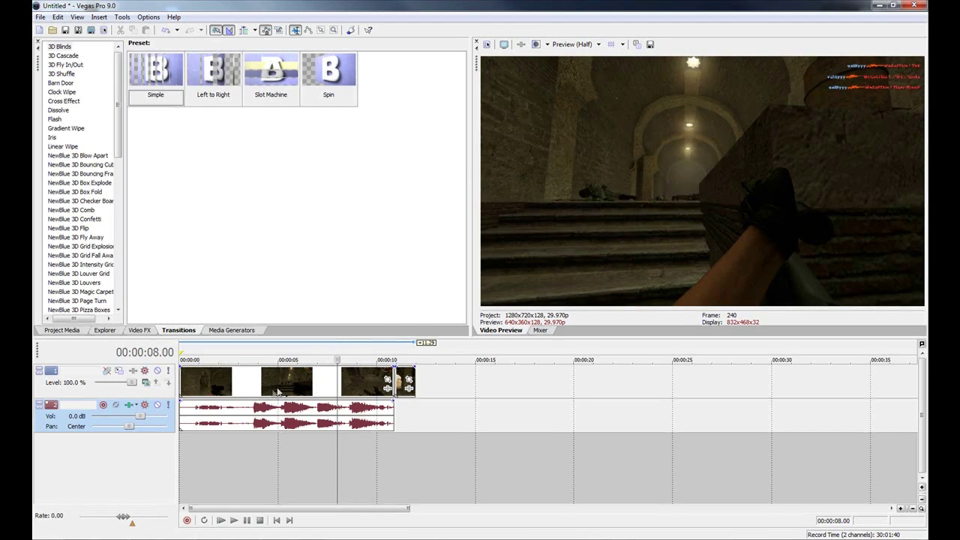
- Split the second gameplay clip at 00:00:06.29 and move its latter part right to about 11.5 s
left_click(315, 387)
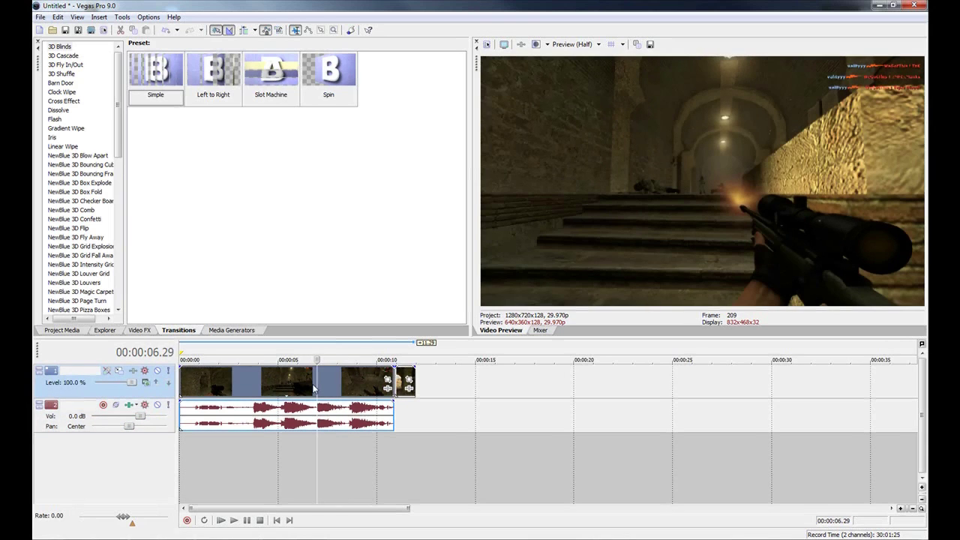
key("s")
left_click_drag(321, 389, 372, 393)
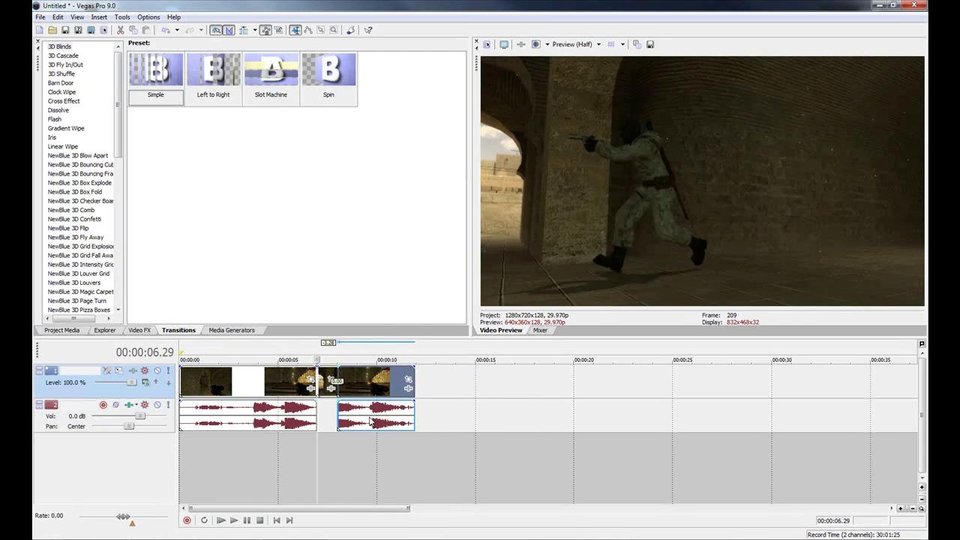
- Split the audio at 00:00:09.15 and shift the left audio piece 1.01 s earlier
left_click(368, 421)
key("s")
left_click_drag(359, 420, 339, 420)
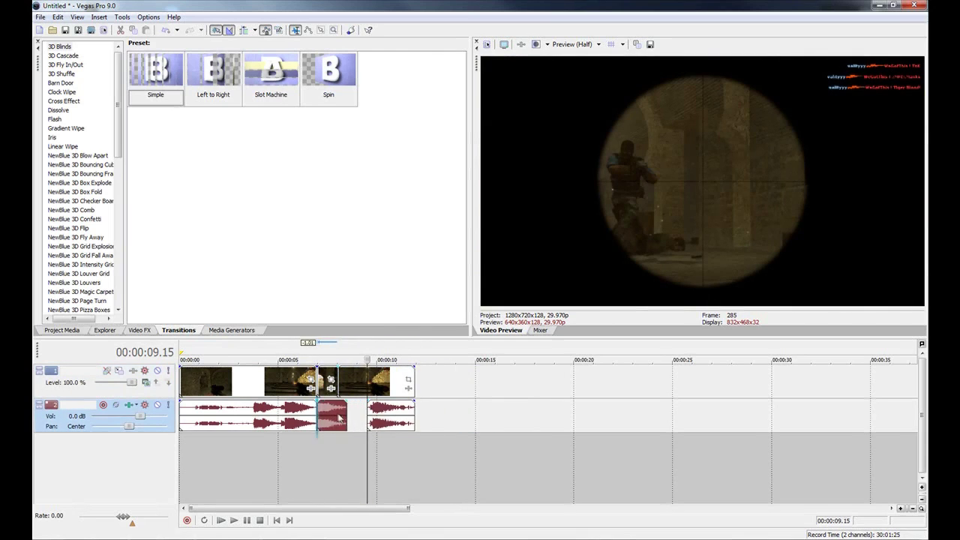
- Play back the edited section and return the playhead to 00:00:06.29
left_click(300, 425)
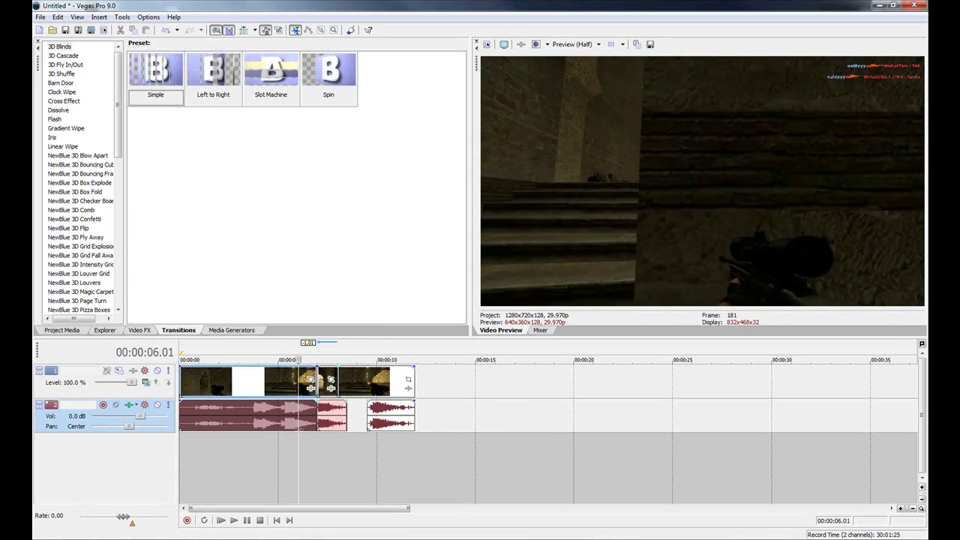
left_click(316, 416)
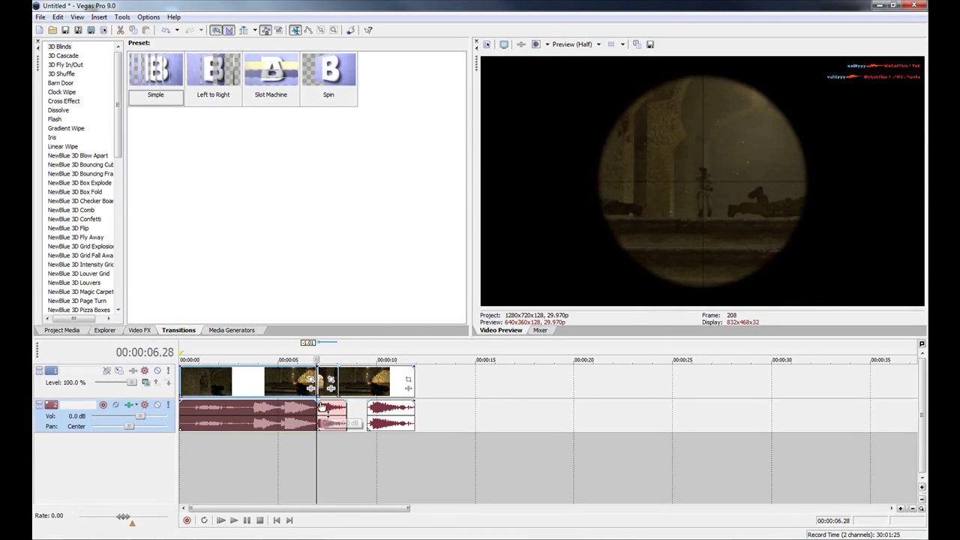
key("space")
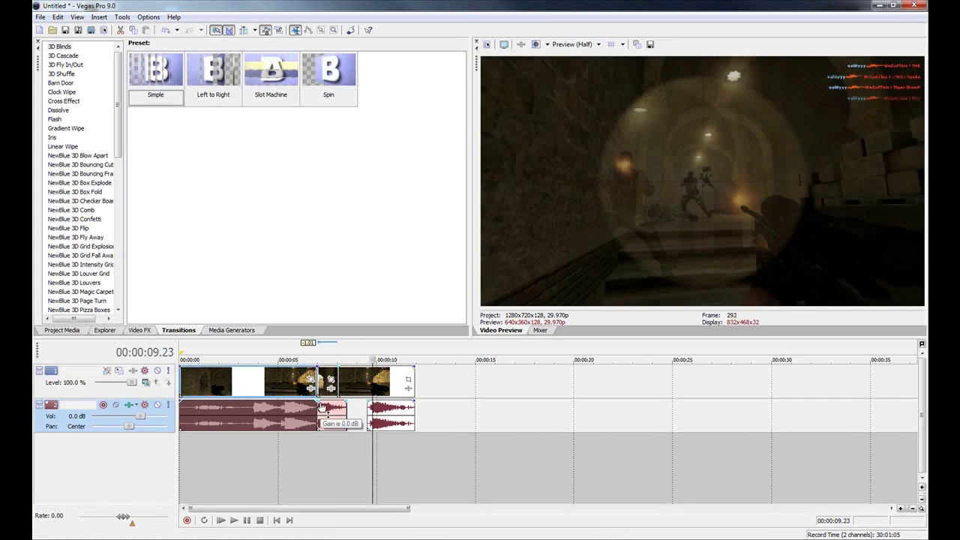
key("space")
left_click(321, 405)
scroll(321, 386, "up", 3)
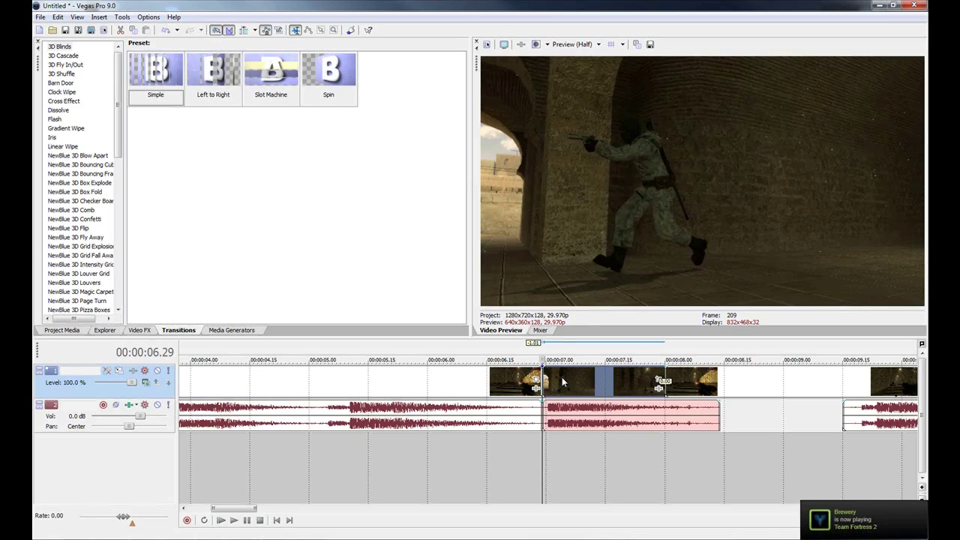
left_click(562, 382)
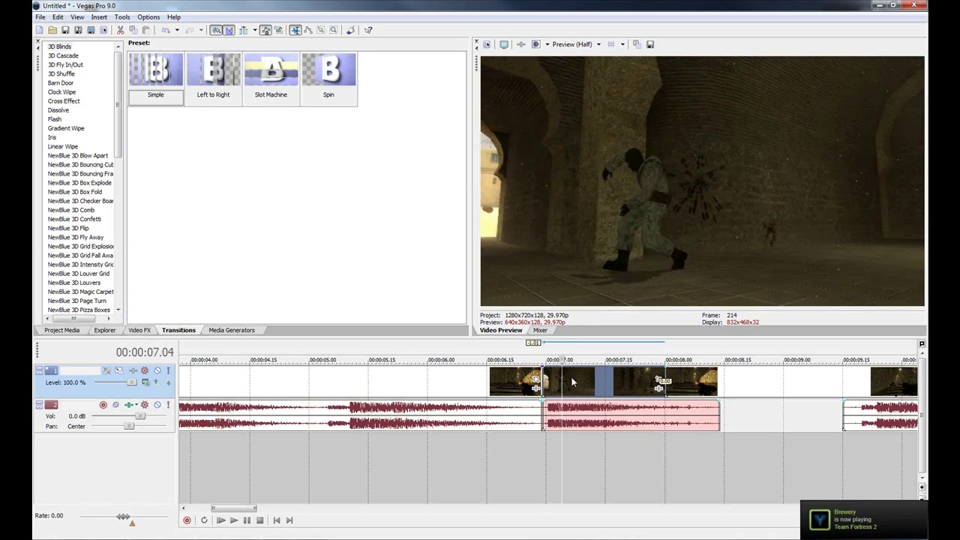
- Add a Velocity envelope to the gameplay video event
right_click(570, 382)
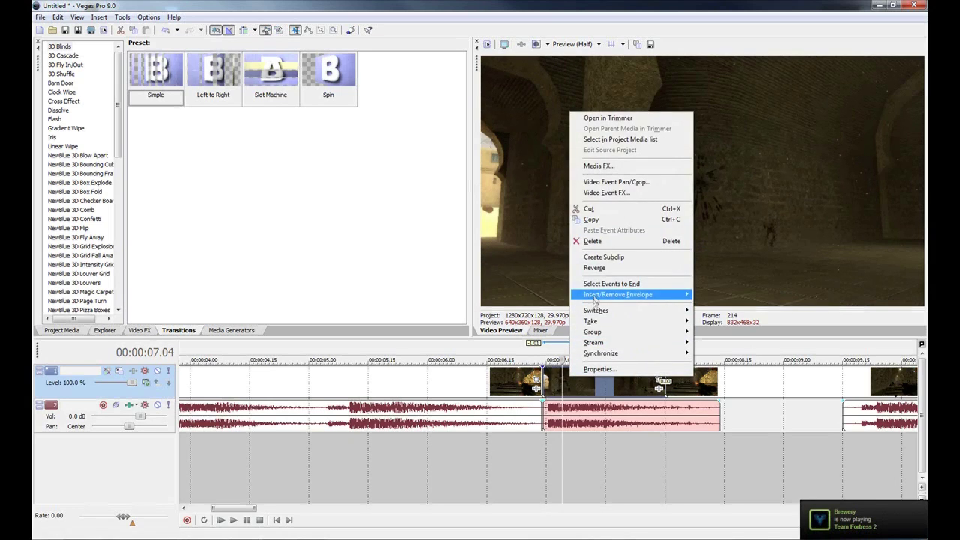
mouse_move(598, 295)
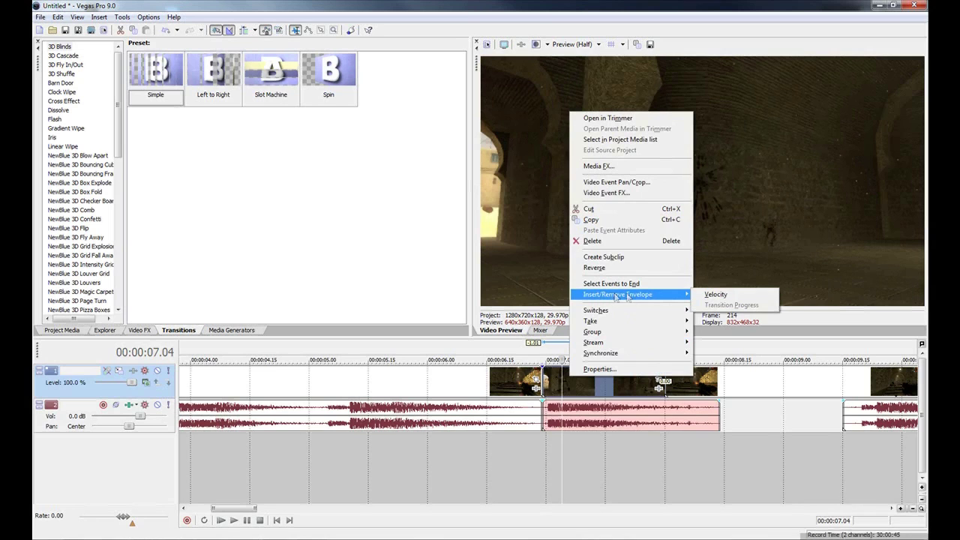
left_click(716, 295)
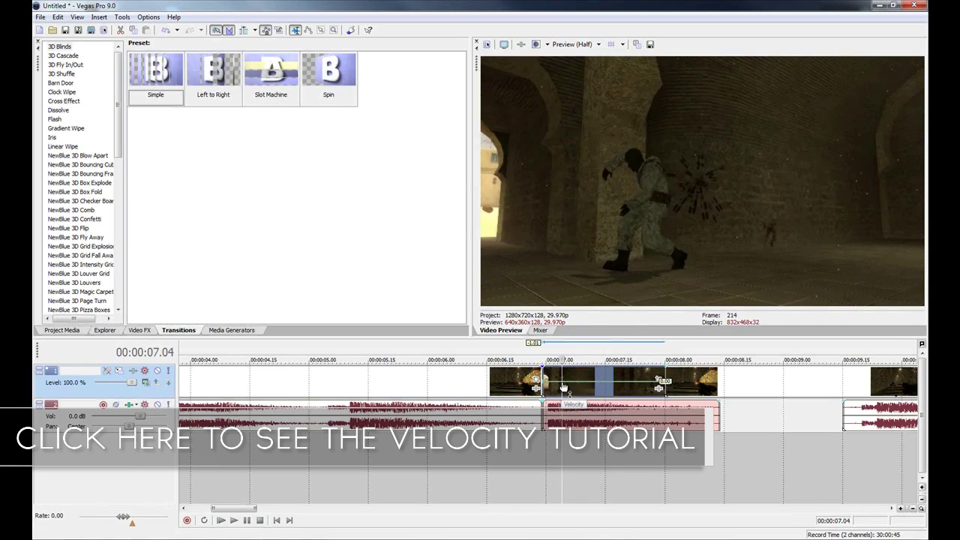
- Lower the velocity to 24% at 00:00:07.08 and play back the slowed hit section
left_click(559, 391)
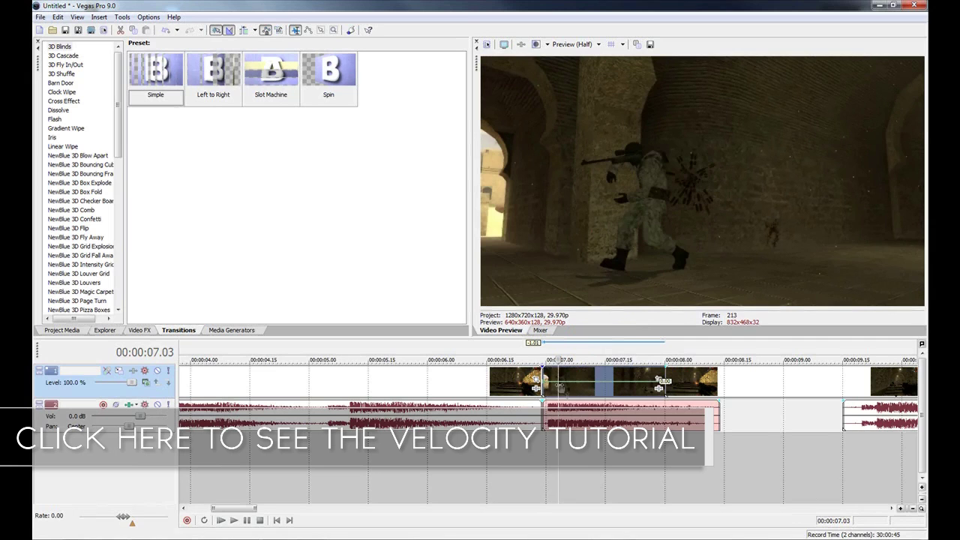
left_click(563, 386)
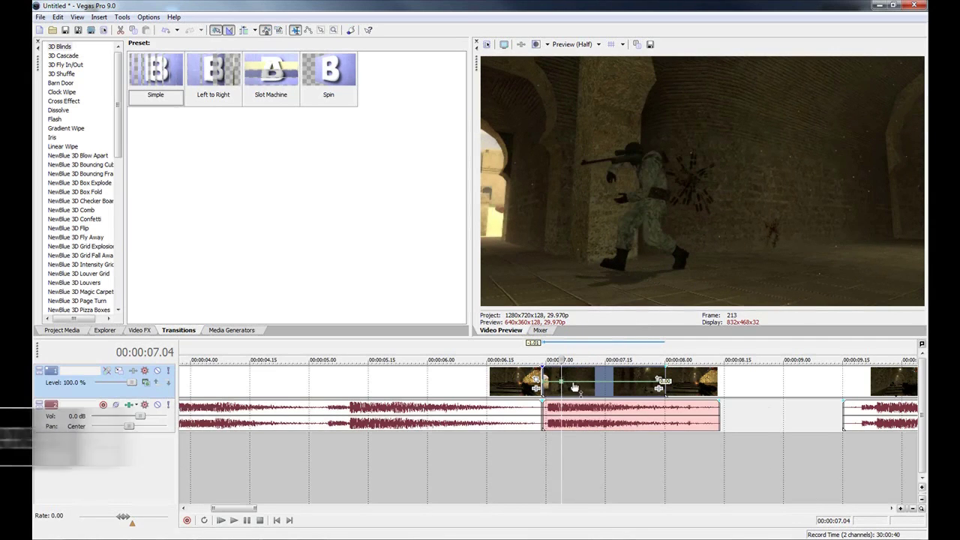
left_click_drag(574, 386, 577, 390)
key("space")
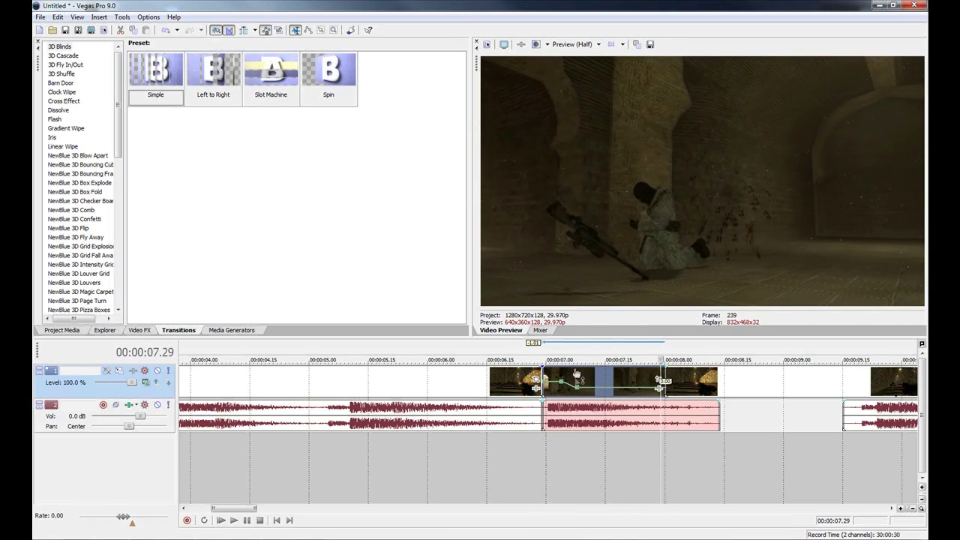
key("space")
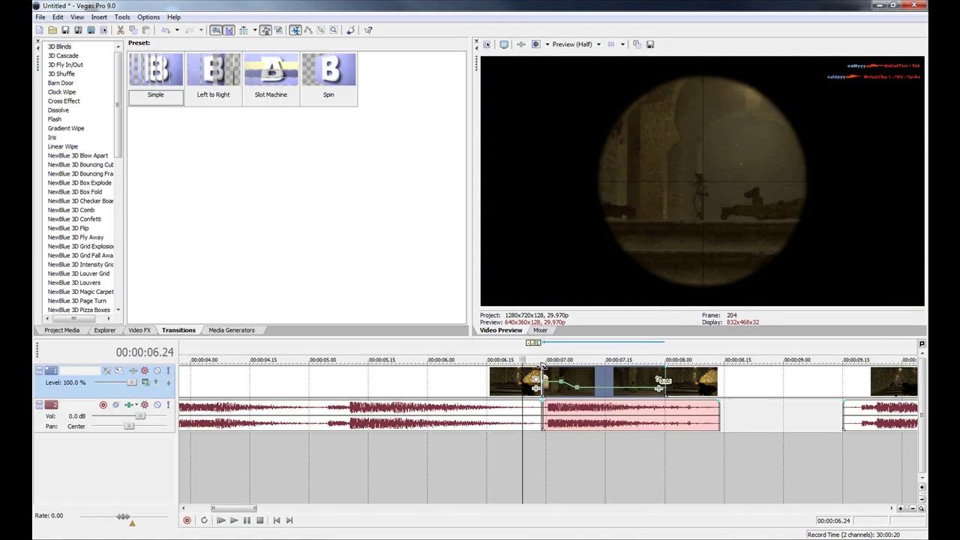
- Mark 00:00:06.29–00:00:08.00 and set the render to Video for Windows AVI, Default Template (uncompressed)
left_click_drag(541, 353, 664, 353)
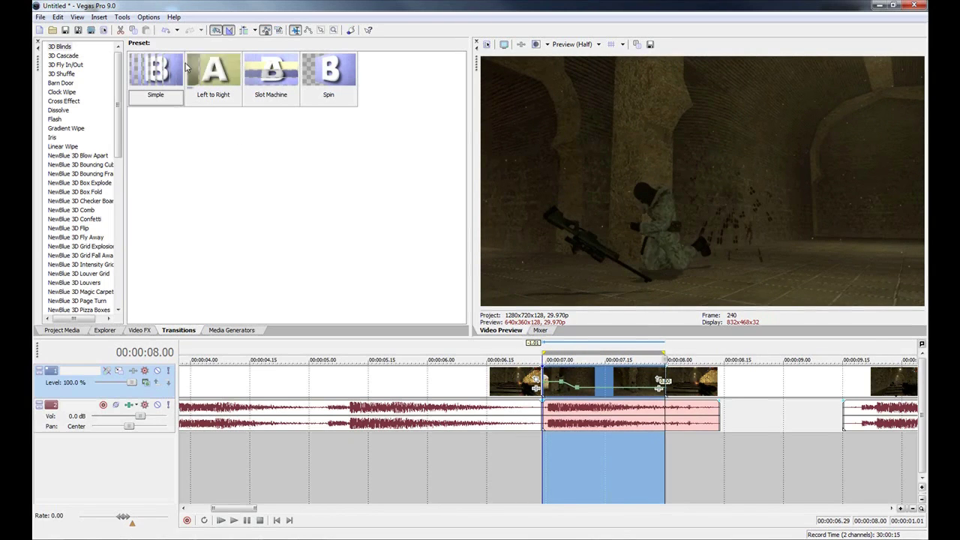
left_click(40, 16)
left_click(71, 93)
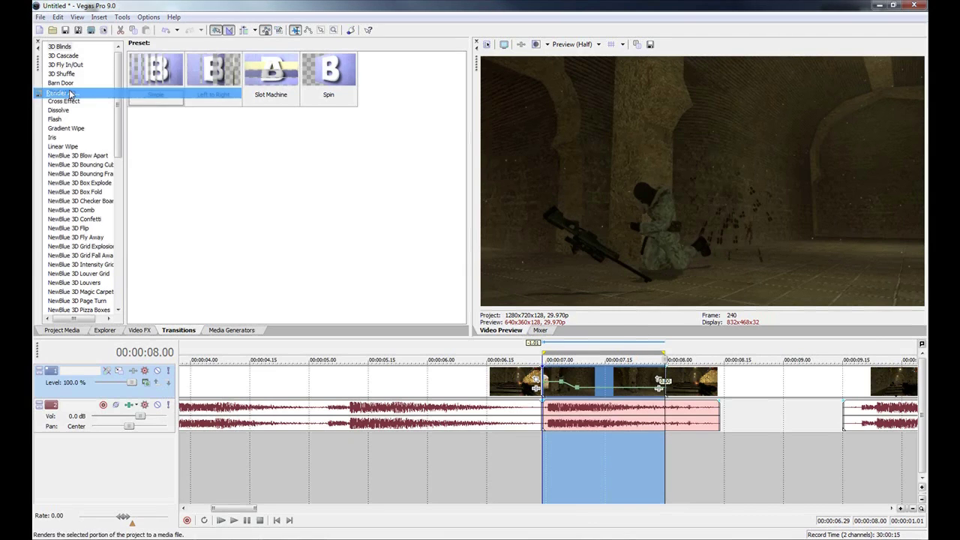
left_click(476, 273)
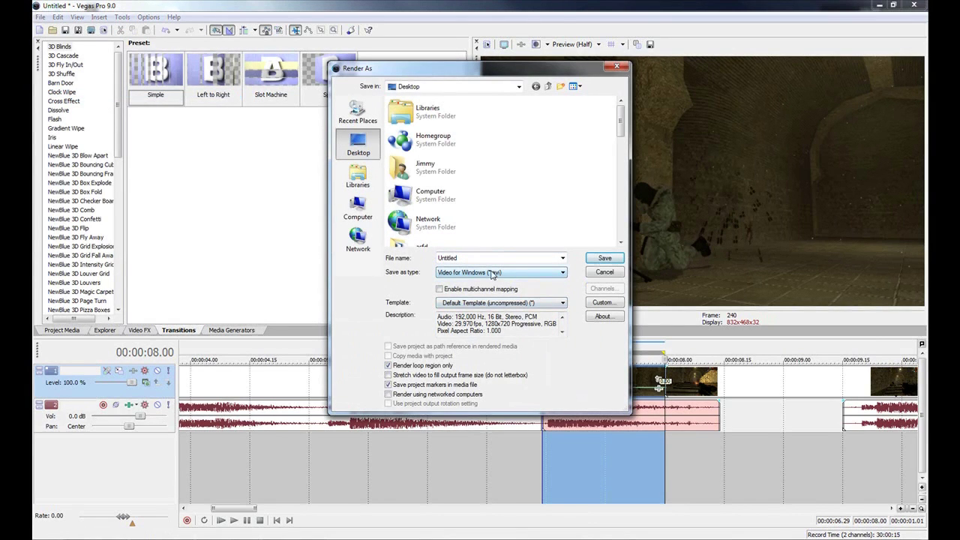
left_click(493, 276)
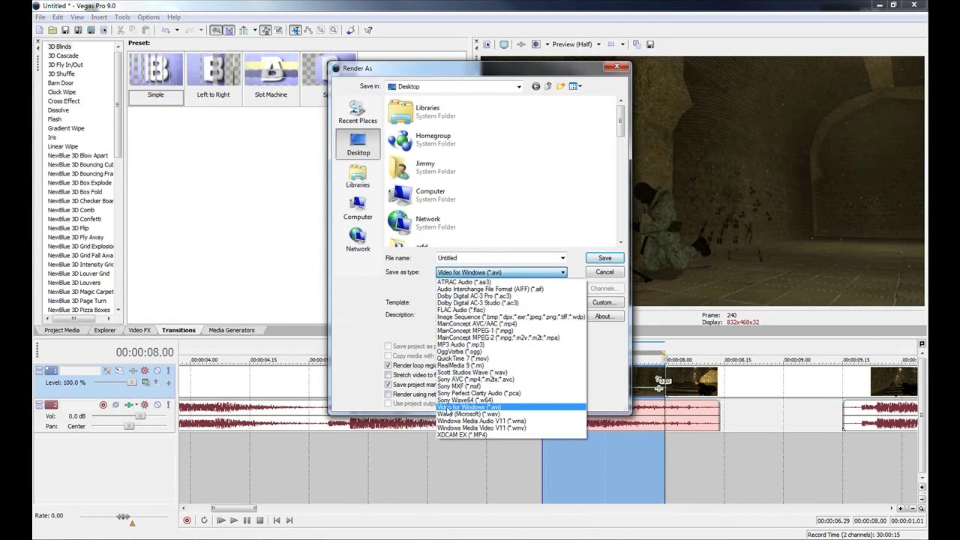
left_click(446, 407)
left_click(464, 304)
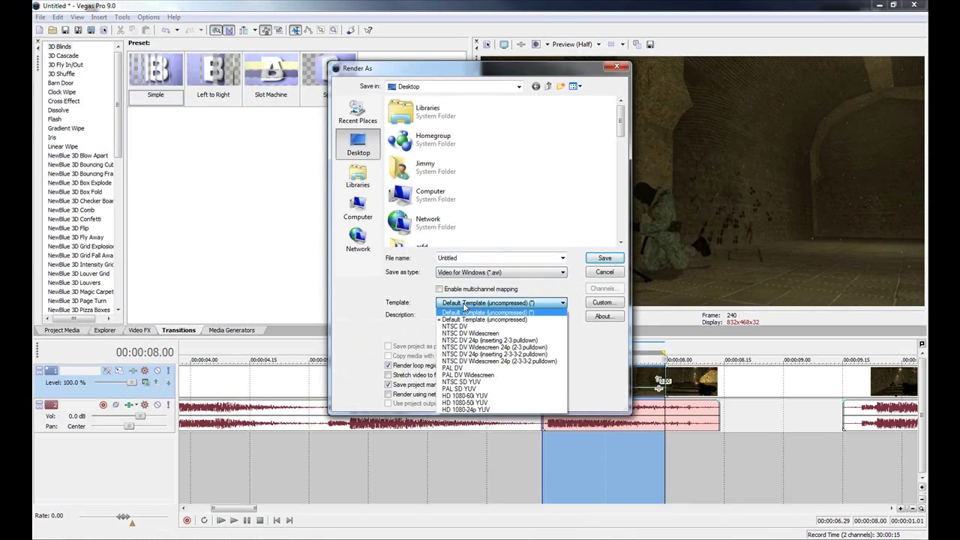
left_click(463, 313)
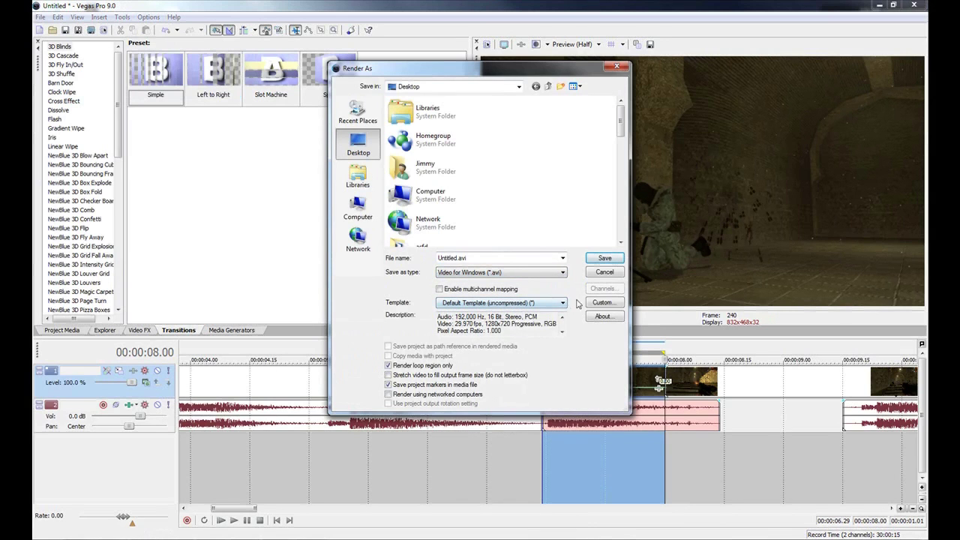
- Confirm the uncompressed custom render settings and render the region as Smooth_Clip.avi
left_click(602, 302)
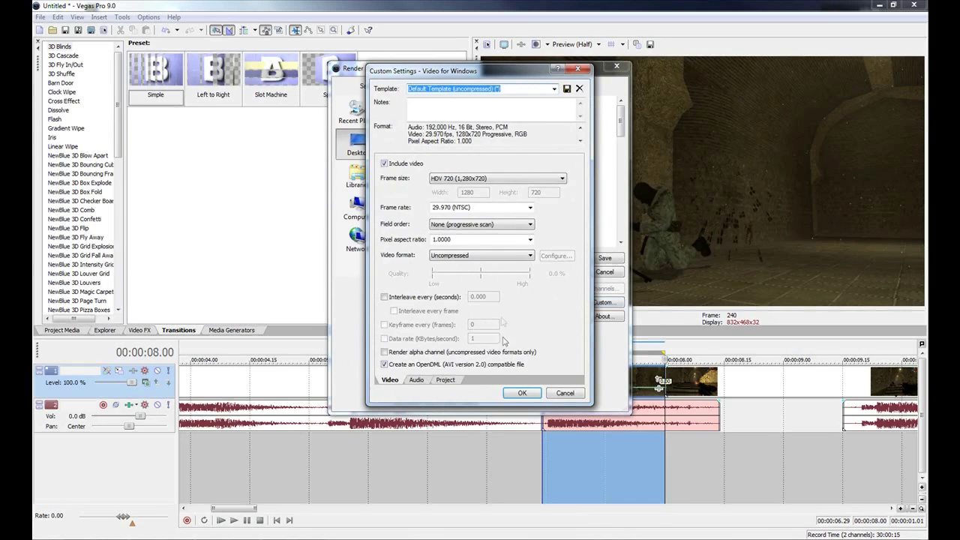
left_click(445, 380)
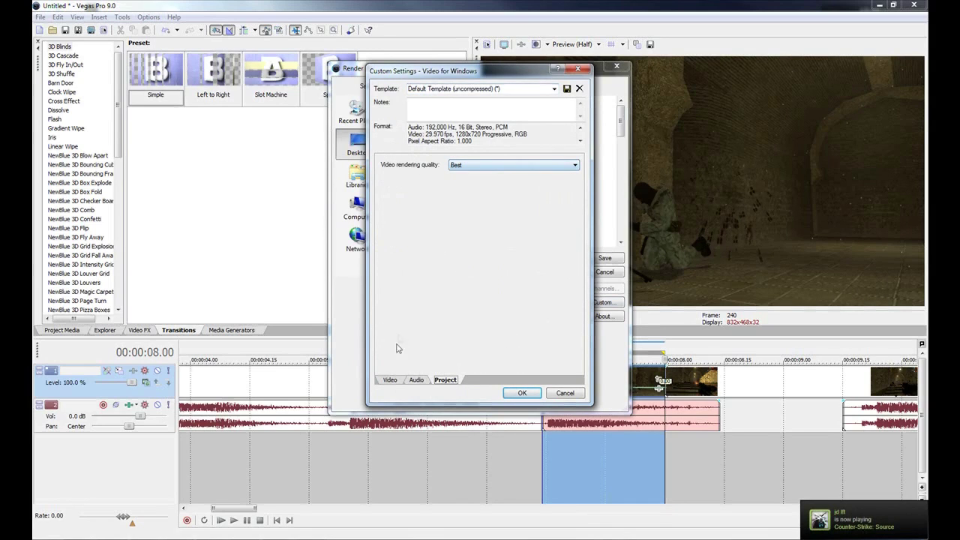
left_click(390, 380)
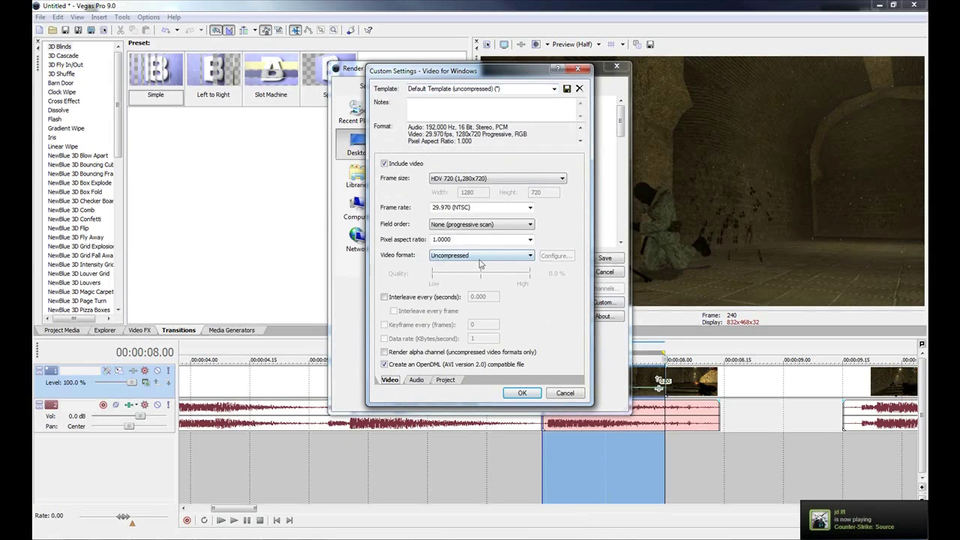
left_click(522, 394)
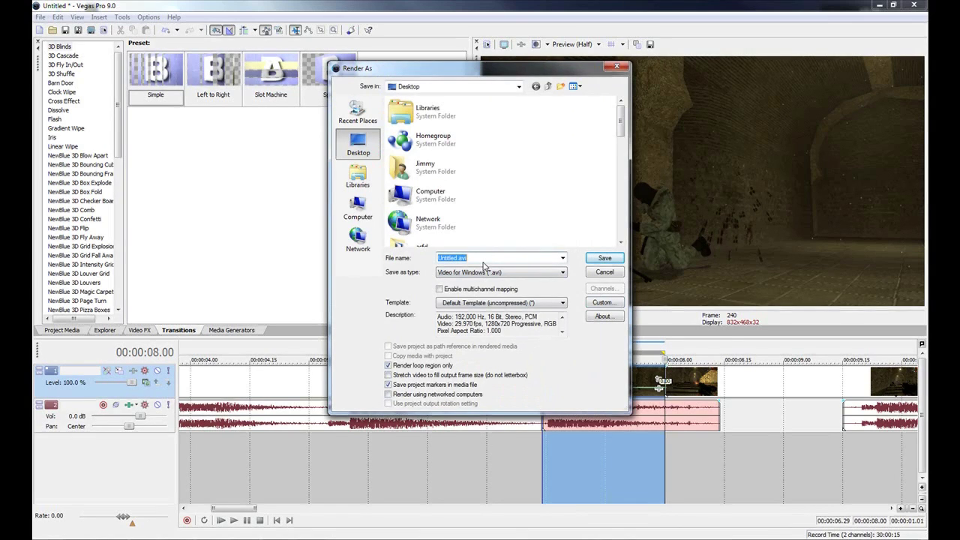
type("Smo")
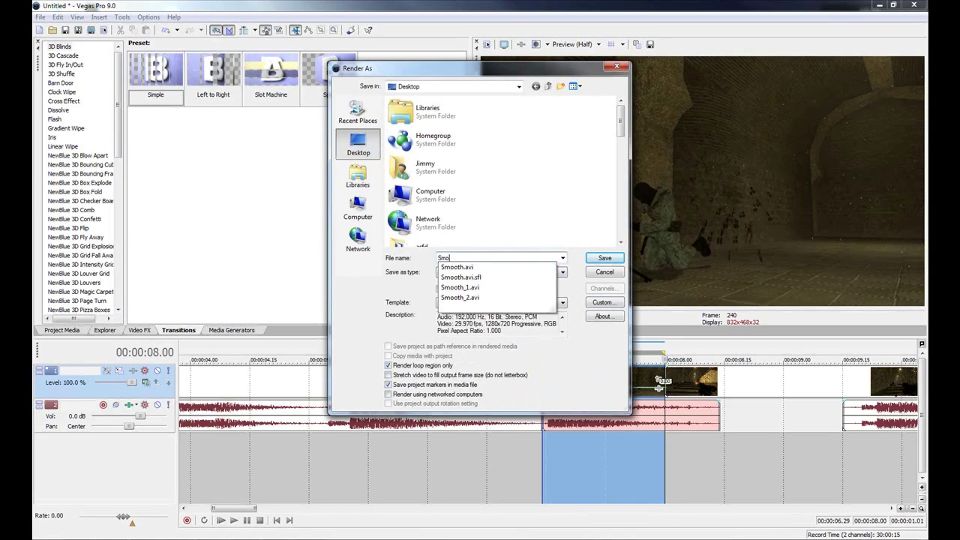
type("oth_Clip")
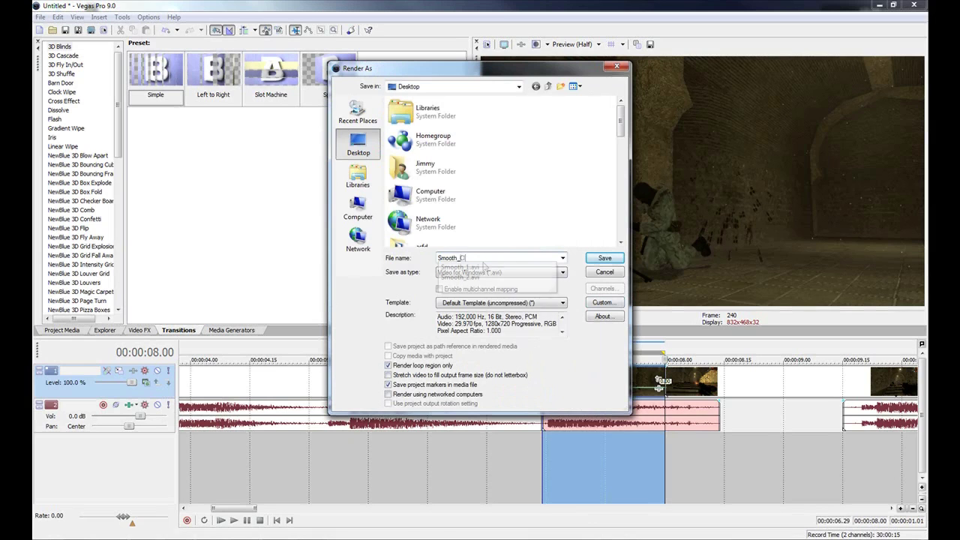
key("Return")
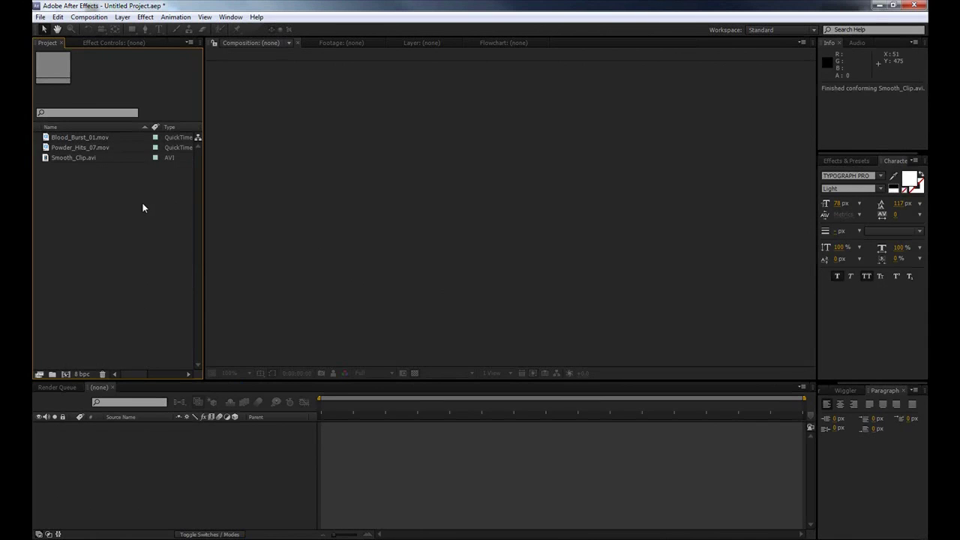
- Create a composition from Smooth_Clip.avi and scrub to frame 5 where the enemy is hit
left_click(60, 159)
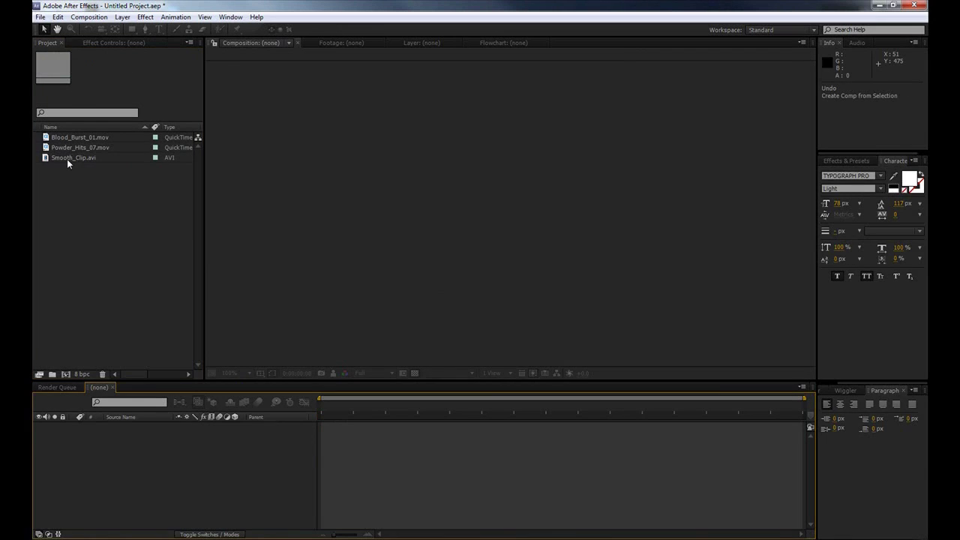
left_click_drag(66, 159, 67, 374)
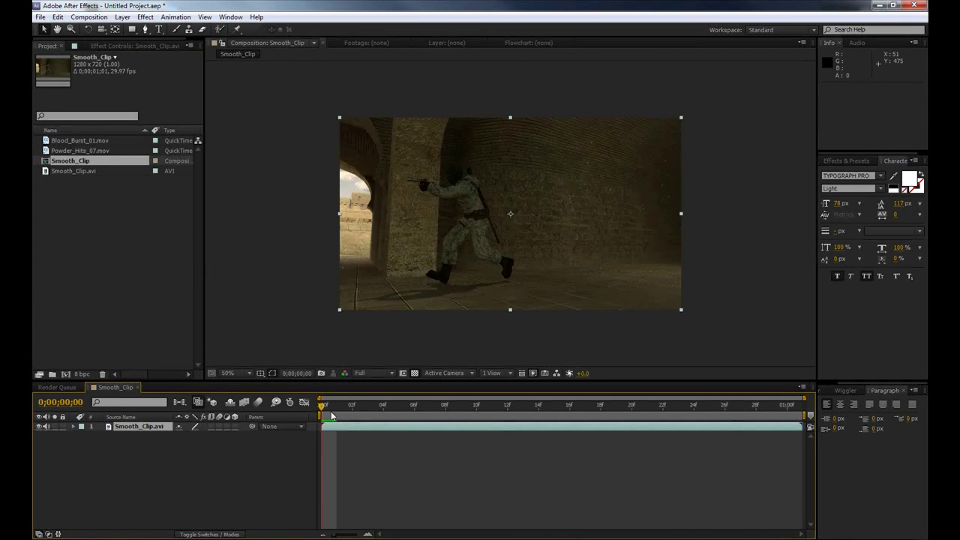
left_click_drag(333, 416, 411, 402)
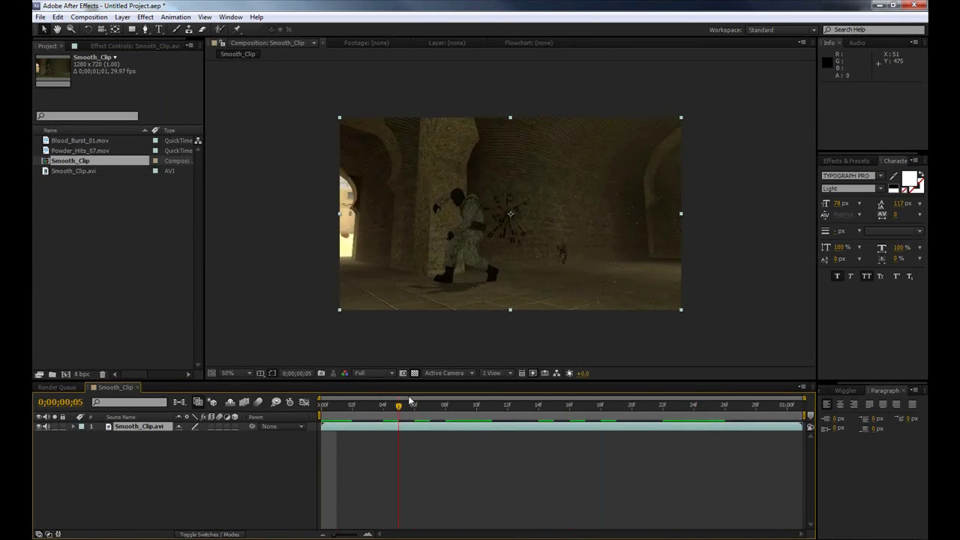
- Check the Blood_Burst_01.mov and Powder_Hits_07.mov footage details, then add Blood_Burst_01.mov to the composition
left_click(156, 216)
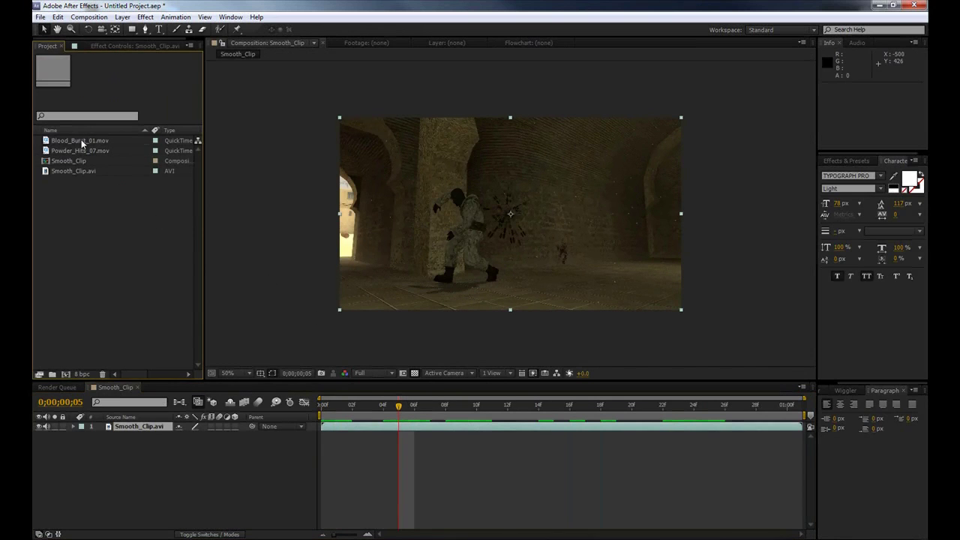
left_click(81, 139)
left_click(84, 150)
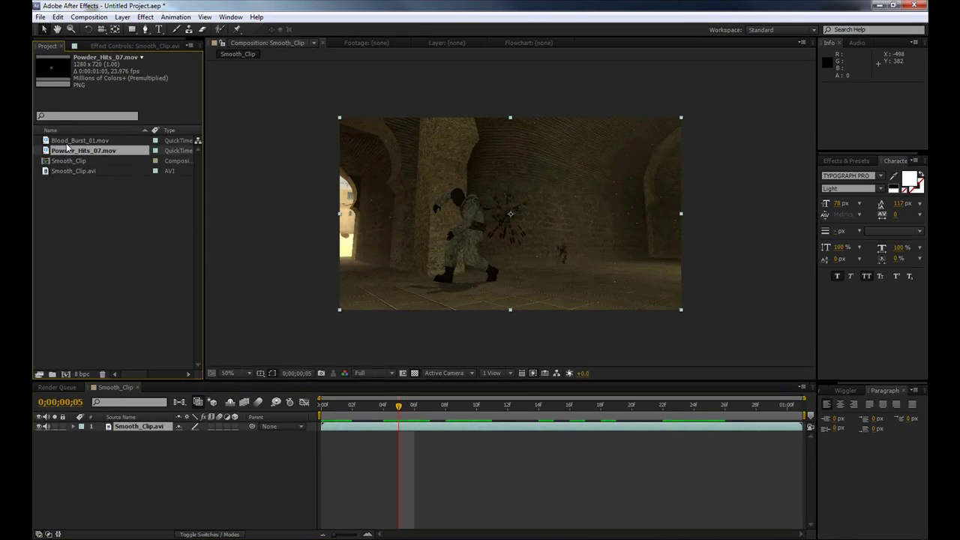
left_click(65, 216)
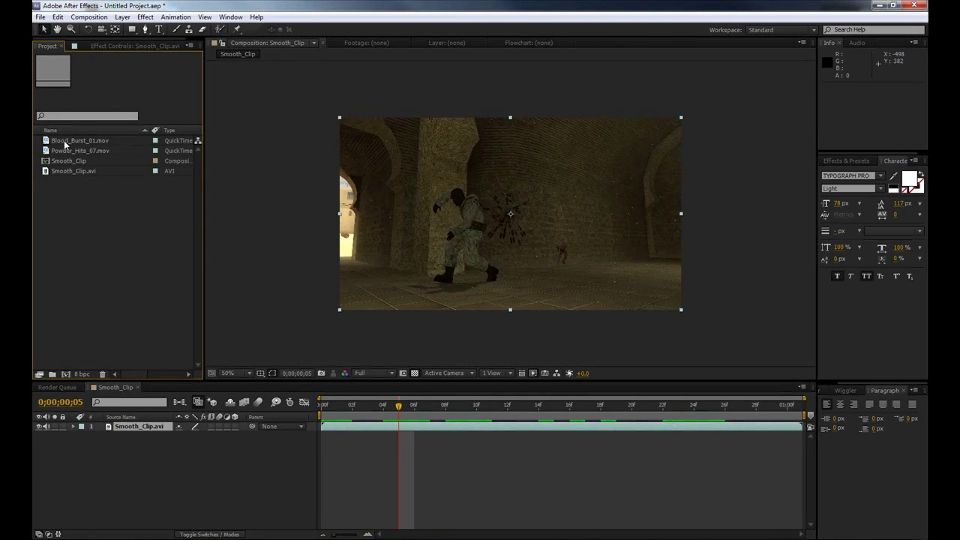
left_click_drag(66, 144, 507, 210)
- Move the blood burst onto the enemy's body and review it over the neighbouring frames
mouse_move(398, 406)
left_mouse_down()
mouse_move(323, 409)
mouse_move(382, 407)
left_mouse_up()
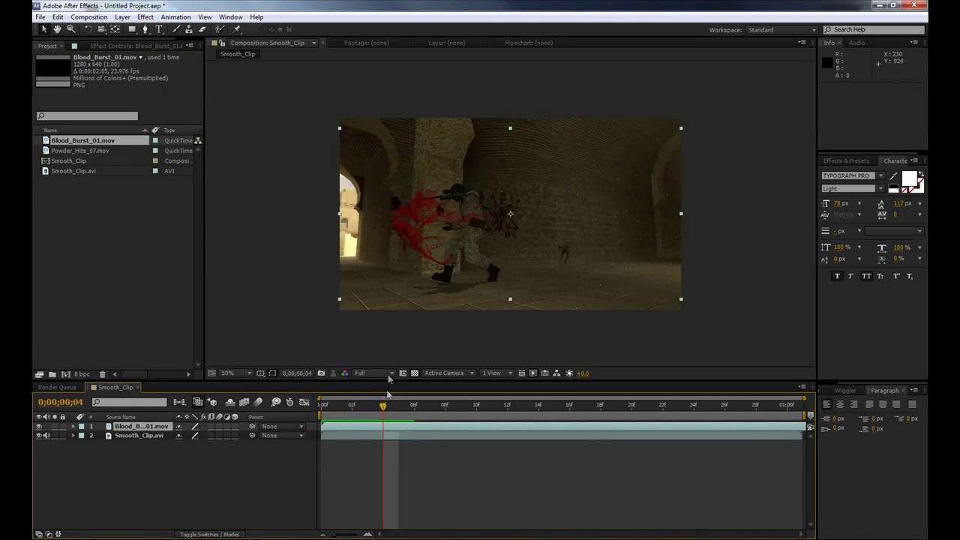
left_click_drag(405, 230, 484, 221)
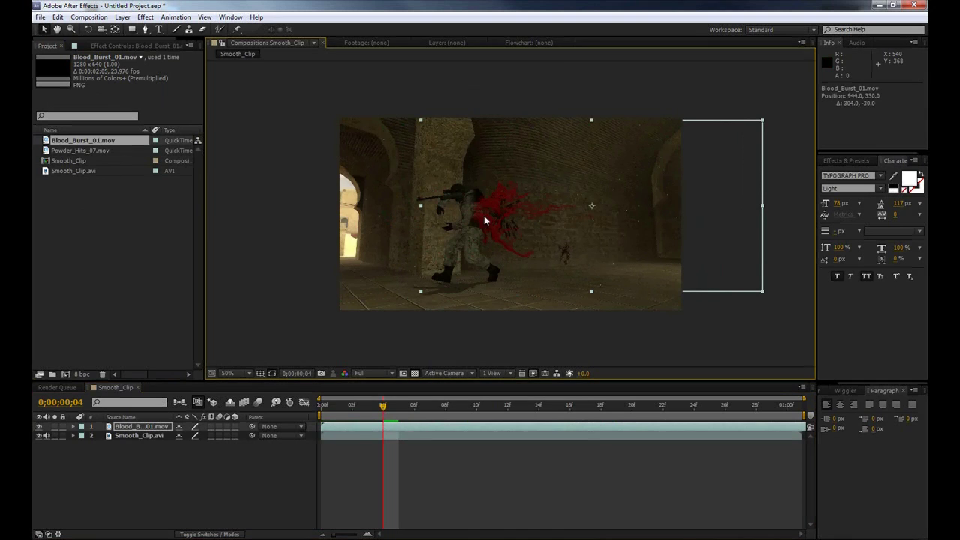
scroll(484, 221, "up", 2)
left_click_drag(381, 409, 352, 417)
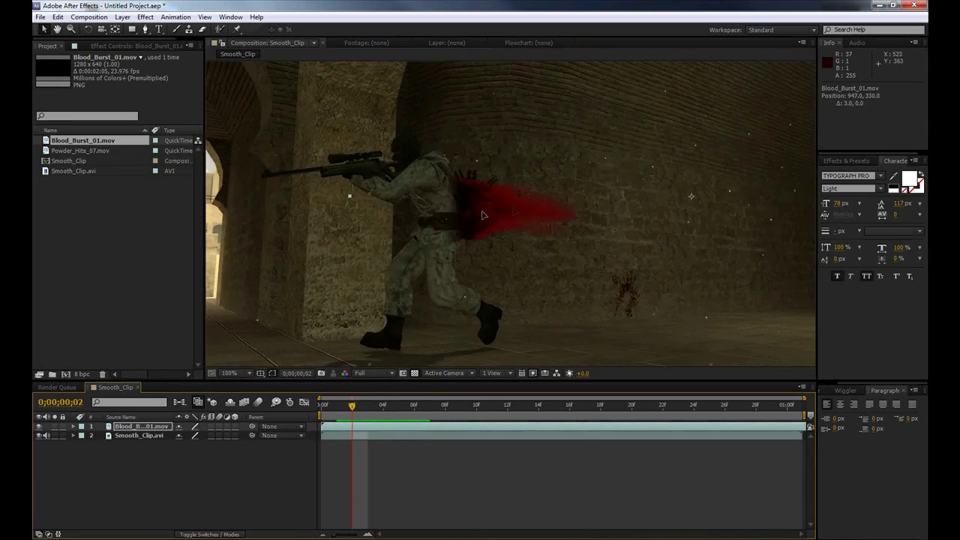
- Try starting the blood burst layer one frame later, then undo the last timing change
left_click_drag(349, 428, 351, 429)
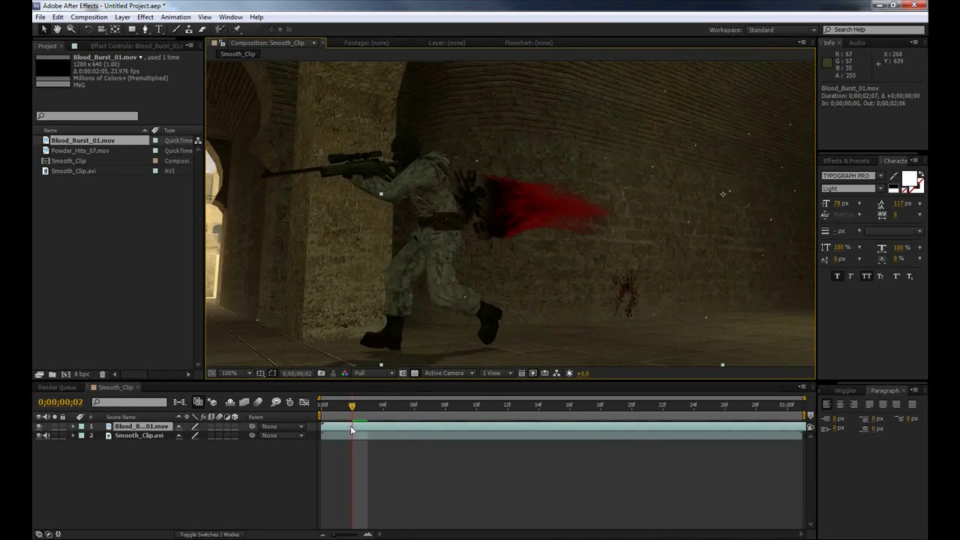
left_click_drag(324, 430, 348, 426)
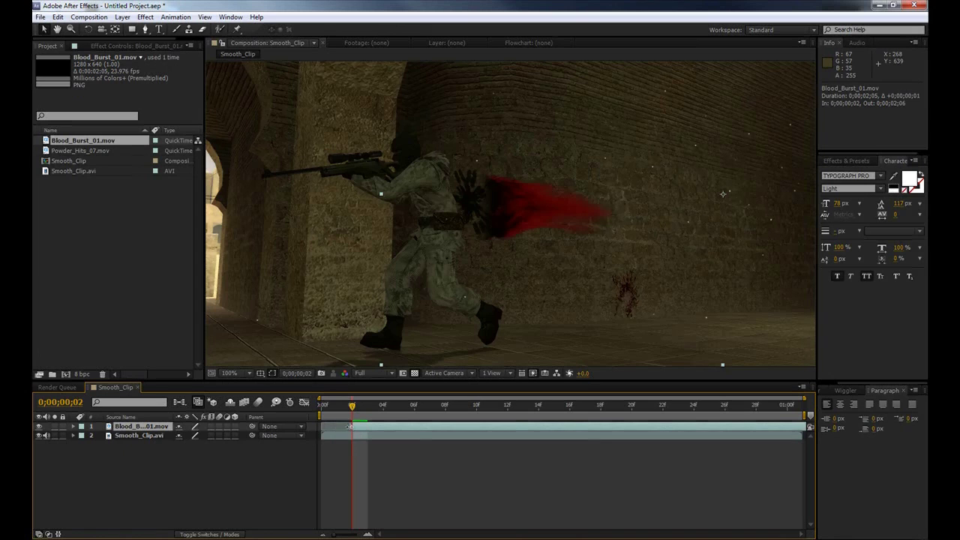
key("ctrl+z")
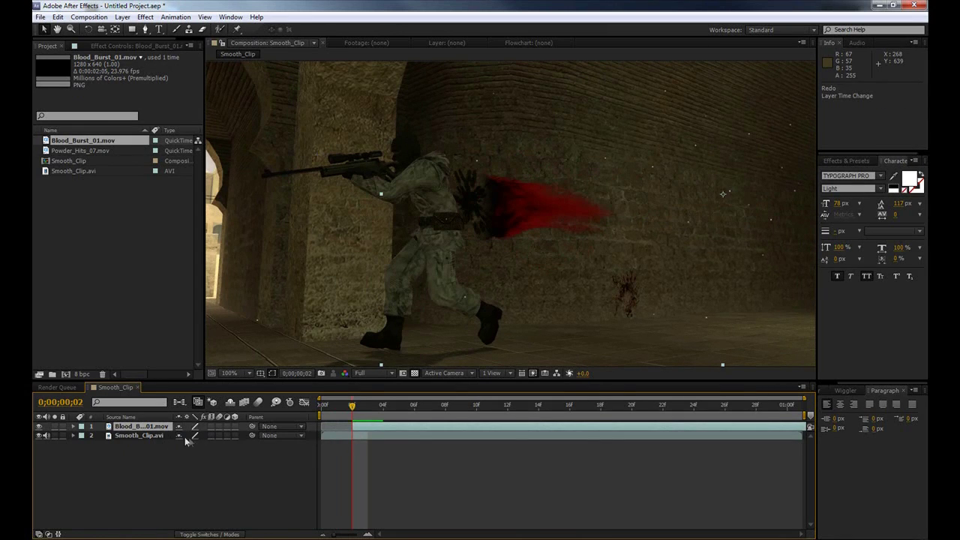
- Scale the Blood_Burst_01.mov layer to 54% and move it left onto the soldier's back
key("s")
left_click(140, 427)
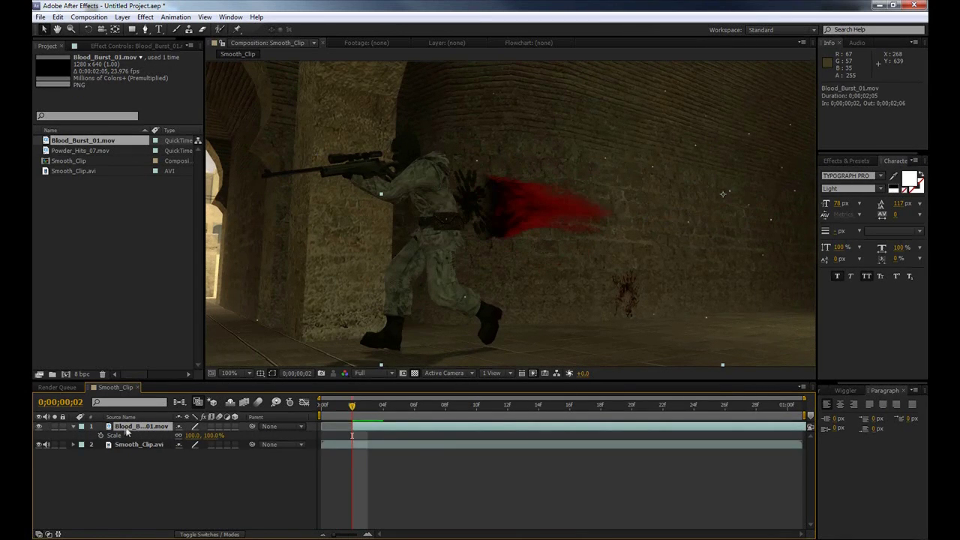
left_click_drag(192, 435, 158, 435)
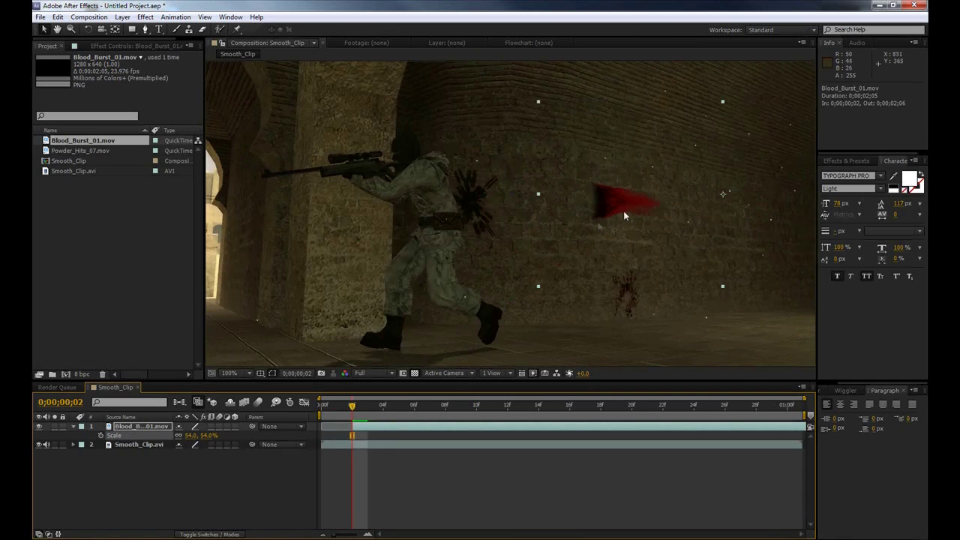
left_click_drag(623, 210, 493, 213)
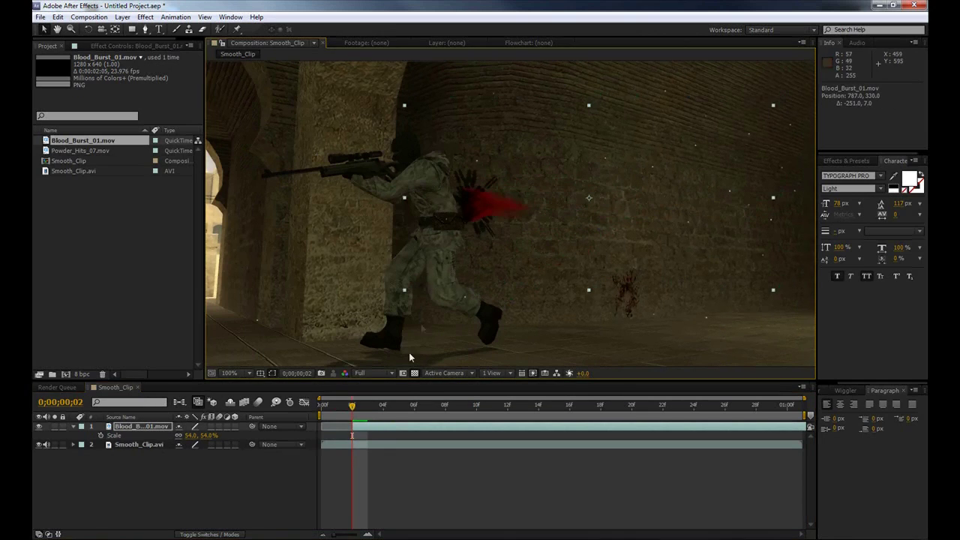
left_click(239, 434)
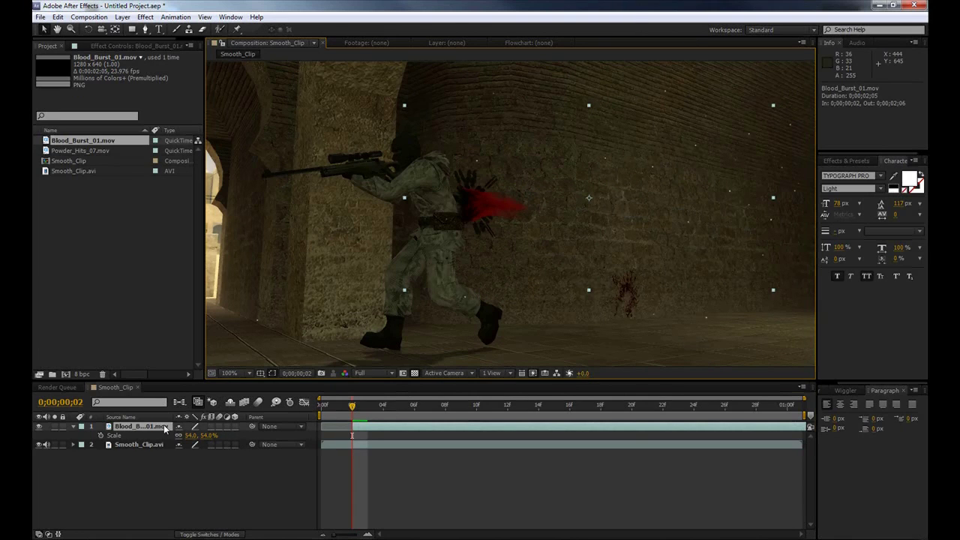
- Make the blood burst a 3D layer and reveal its rotation properties
left_click(235, 427)
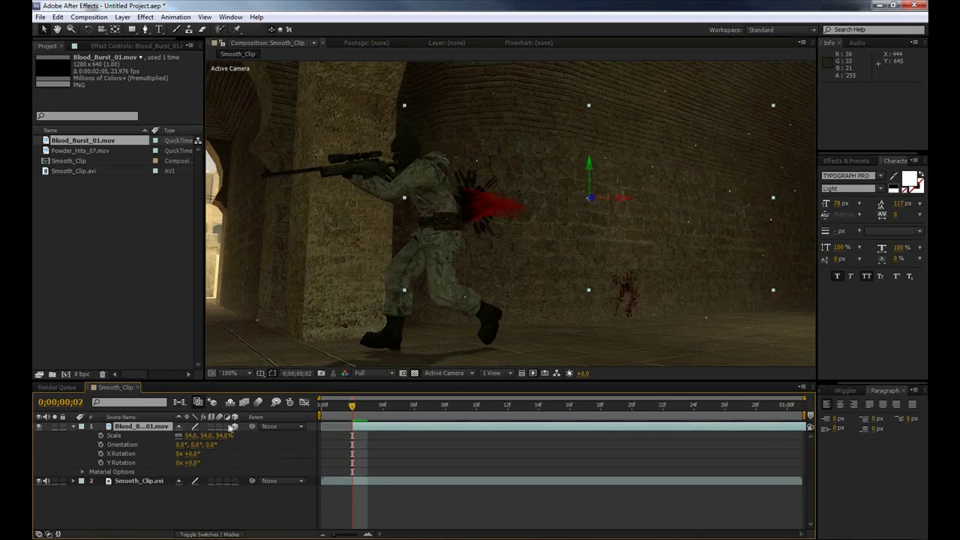
left_click(146, 425)
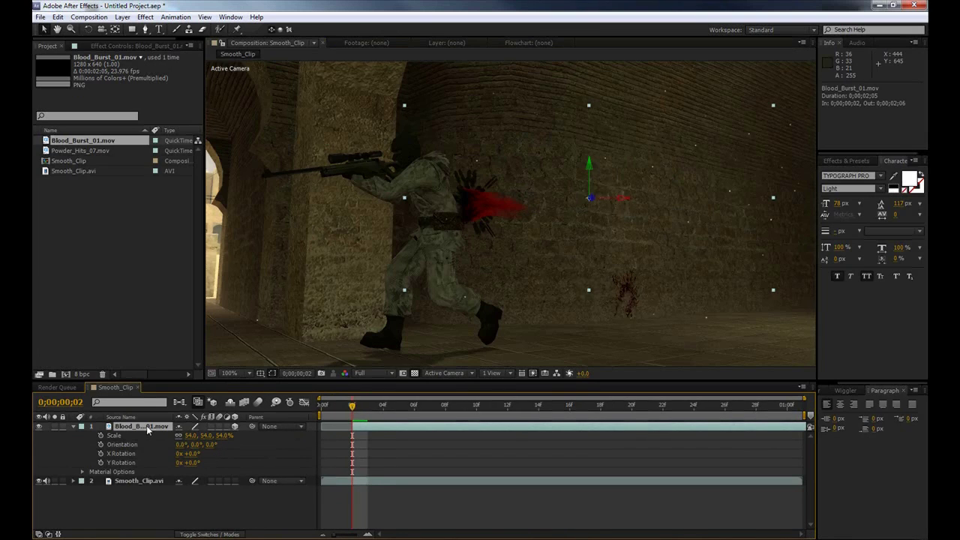
key("r")
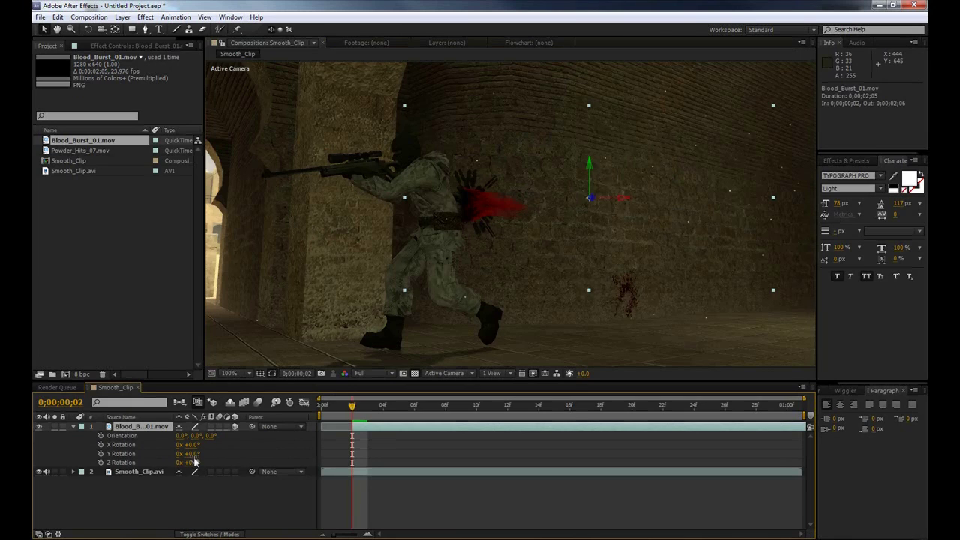
key("ctrl+z")
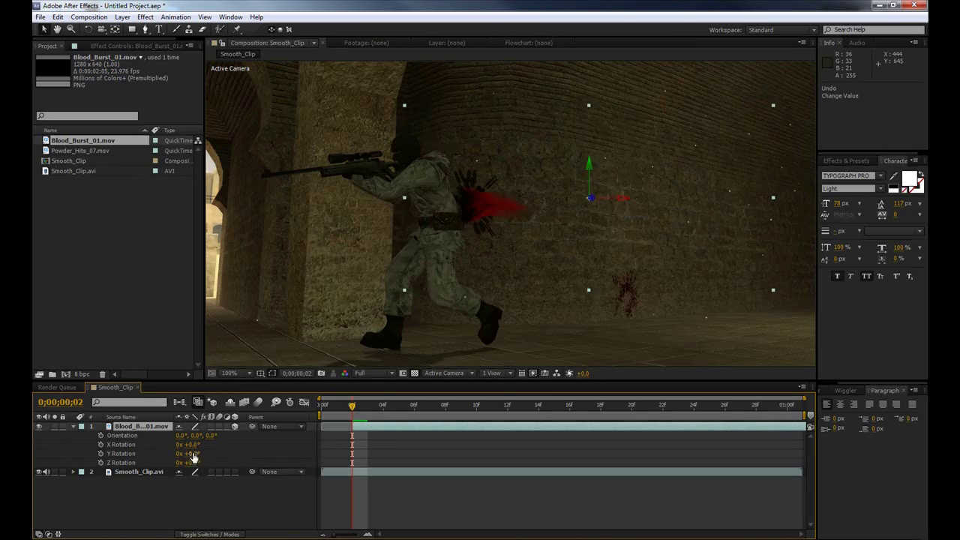
- Rotate the burst to −42° Y and +18° X, repositioning it over the hit
left_click_drag(193, 456, 171, 453)
left_click_drag(473, 218, 447, 217)
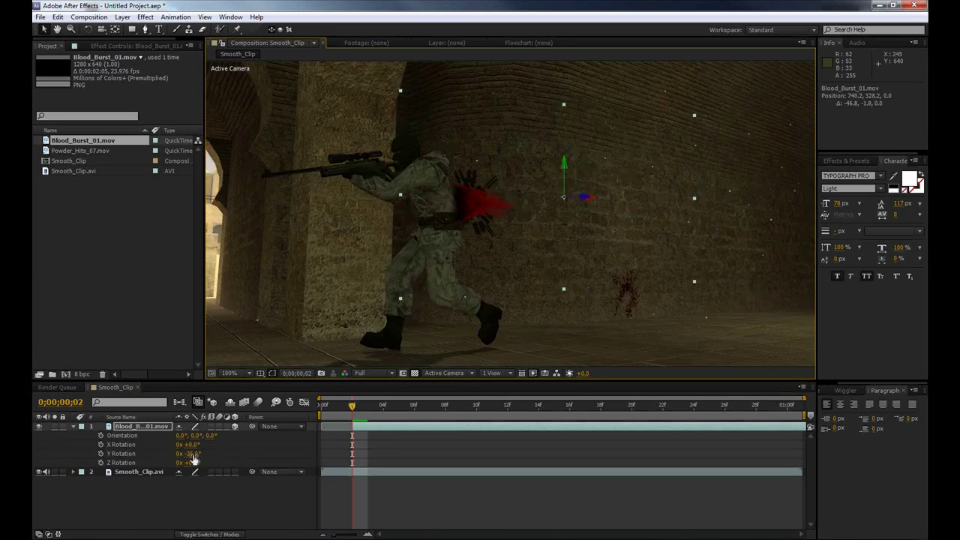
mouse_move(190, 454)
left_mouse_down()
mouse_move(194, 470)
mouse_move(192, 445)
mouse_move(201, 444)
left_mouse_up()
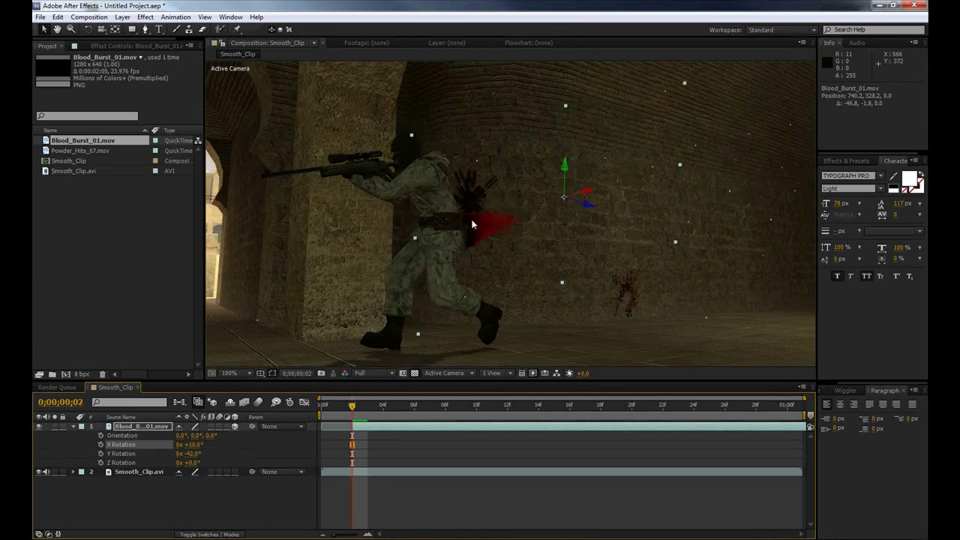
left_click_drag(471, 220, 462, 197)
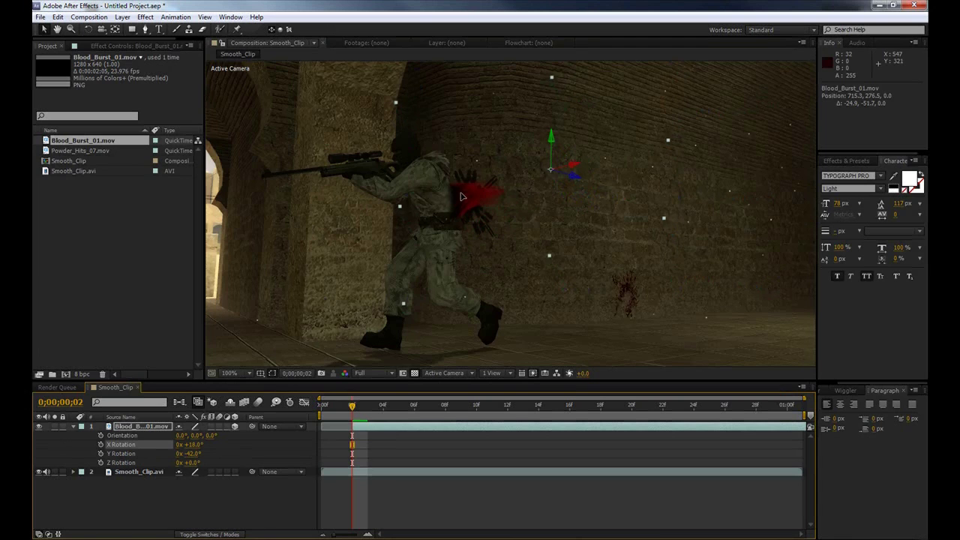
key("period")
key("comma")
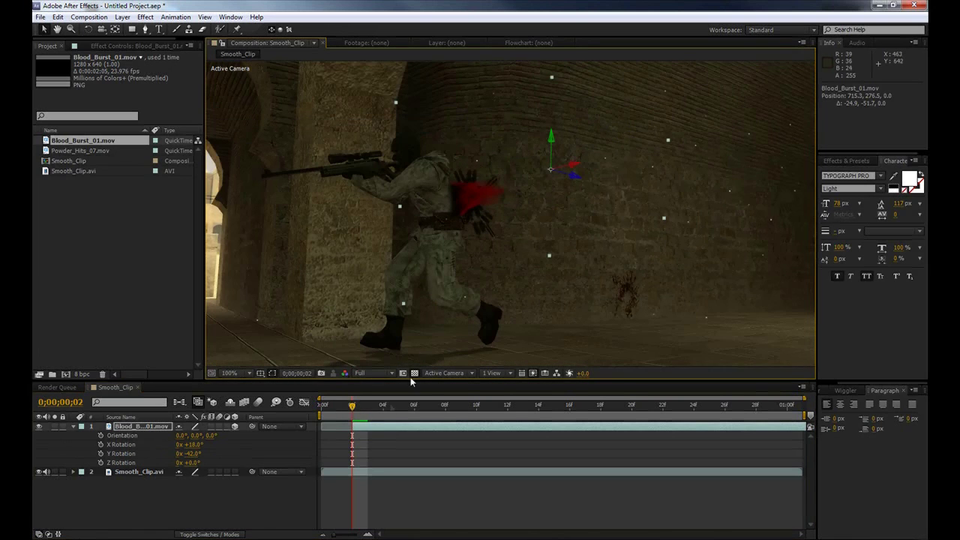
- Preview the composition from frame 10, then zoom and pan onto the soldier's hit area
left_click_drag(353, 408, 481, 397)
key("space")
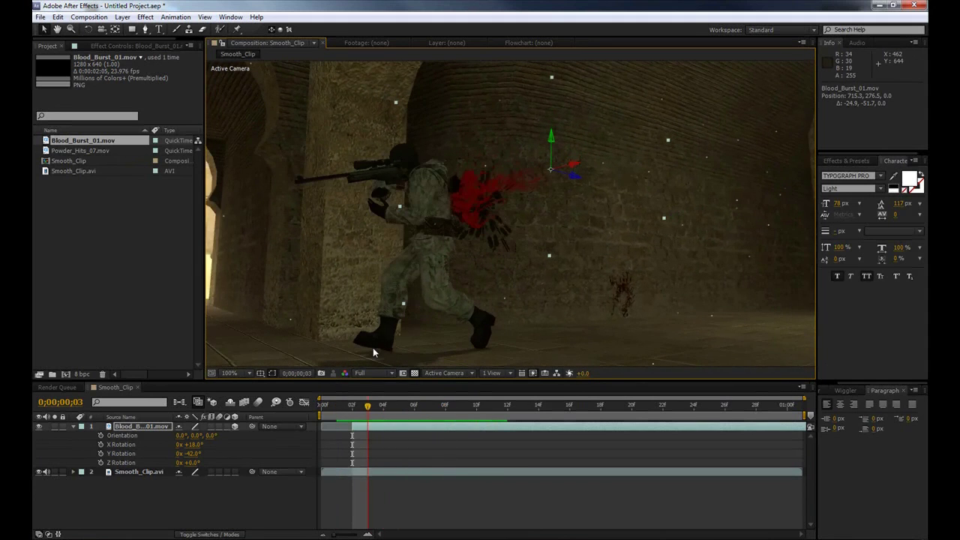
key("space")
key("period")
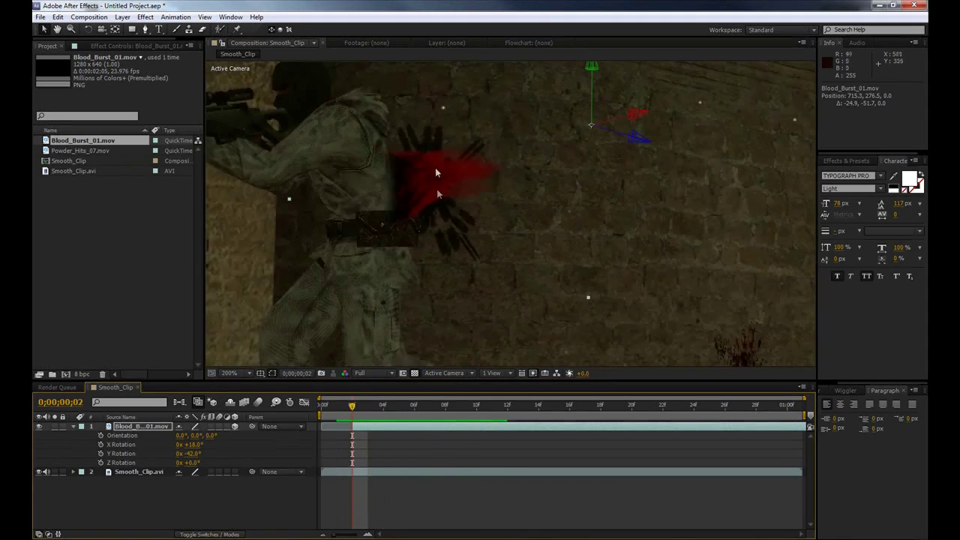
left_click_drag(434, 168, 452, 201)
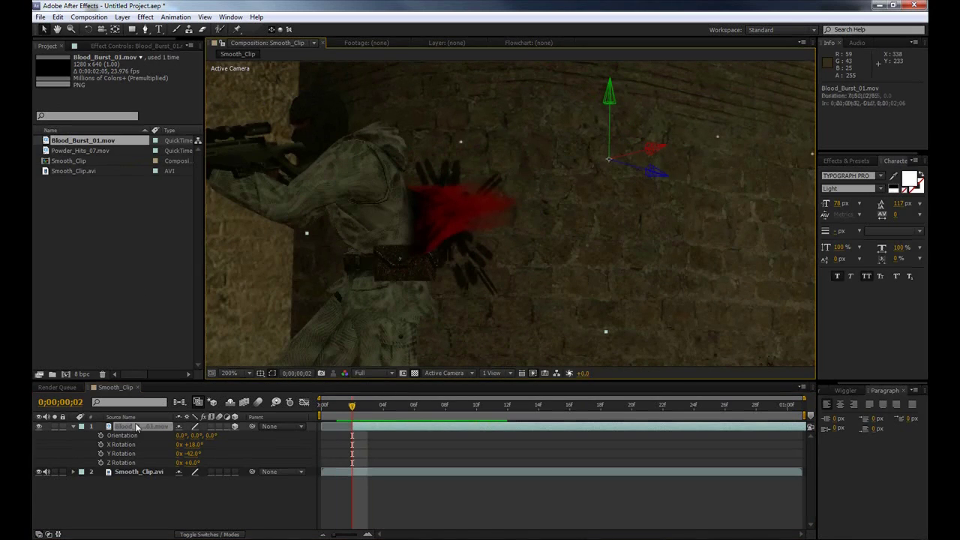
- Draw a closed five-point mask around the soldier's body on the blood burst layer
left_click(157, 429)
left_click(74, 426)
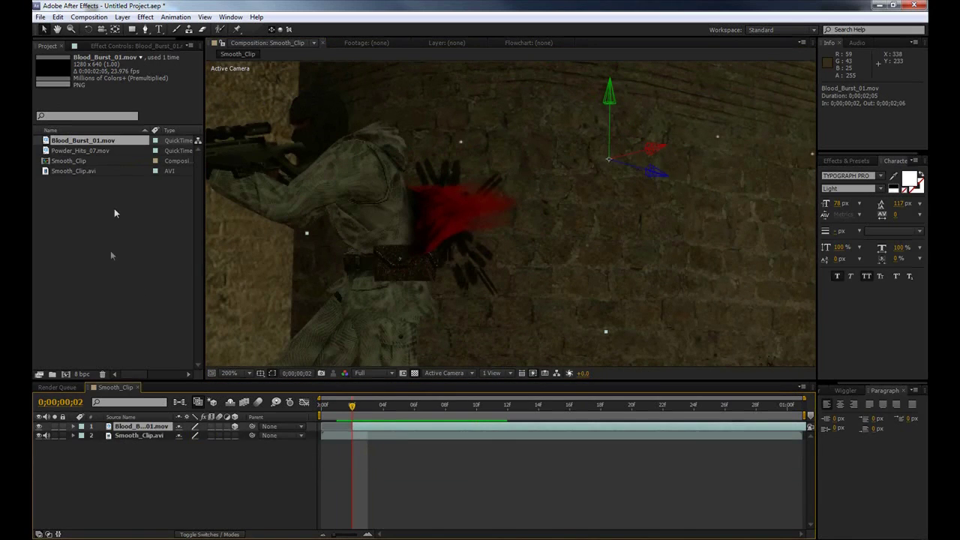
left_click(145, 29)
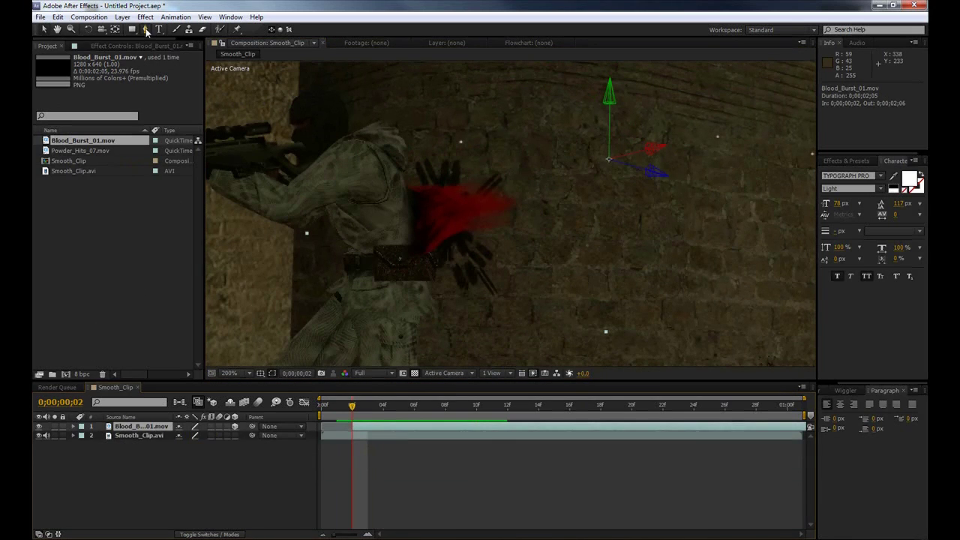
left_click(402, 180)
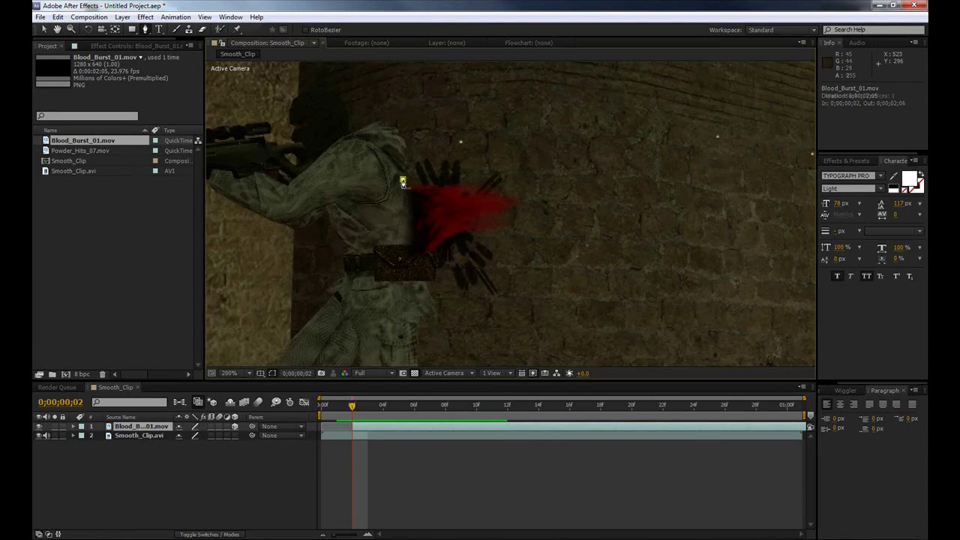
left_click(424, 246)
left_click(428, 293)
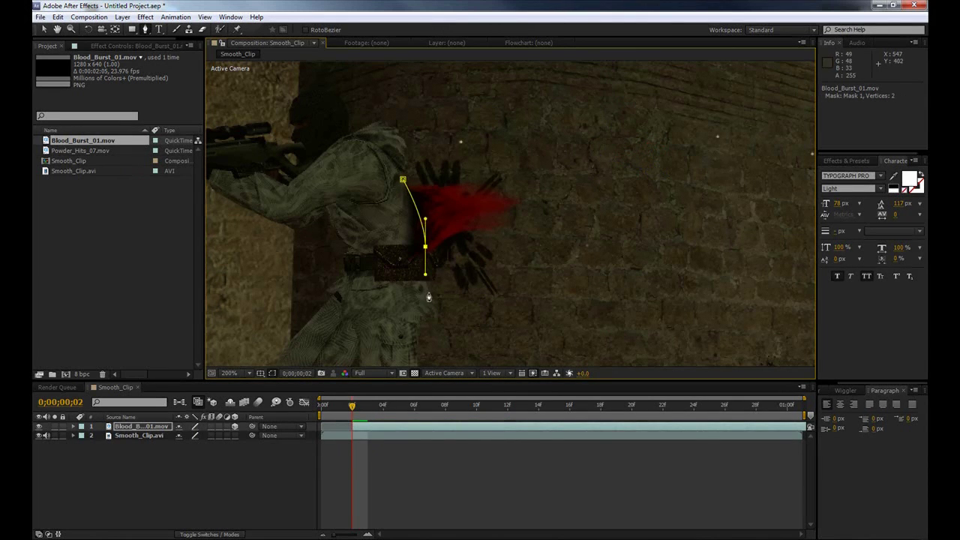
left_click(383, 306)
left_click(385, 188)
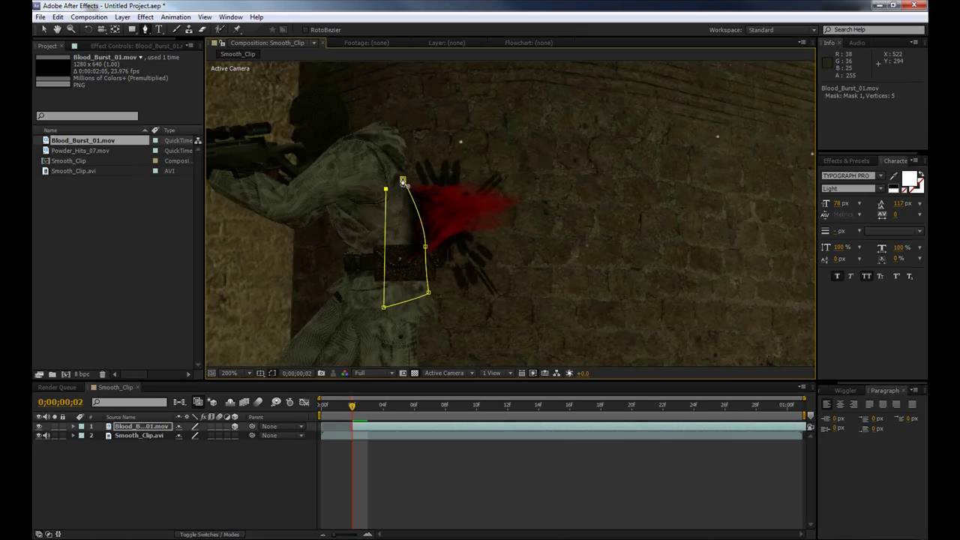
left_click(402, 181)
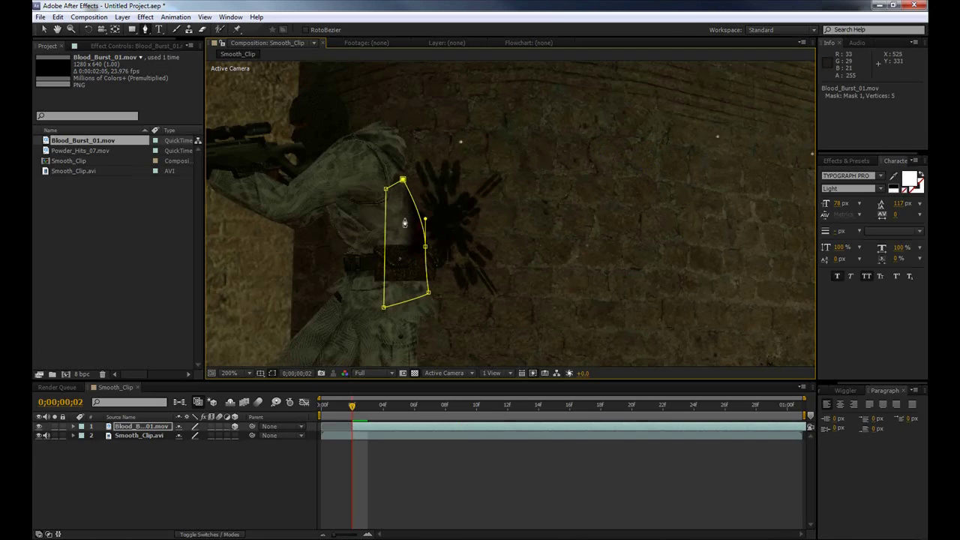
- Set Mask 1 to Subtract and adjust the mask's right edge point
key("alt+m")
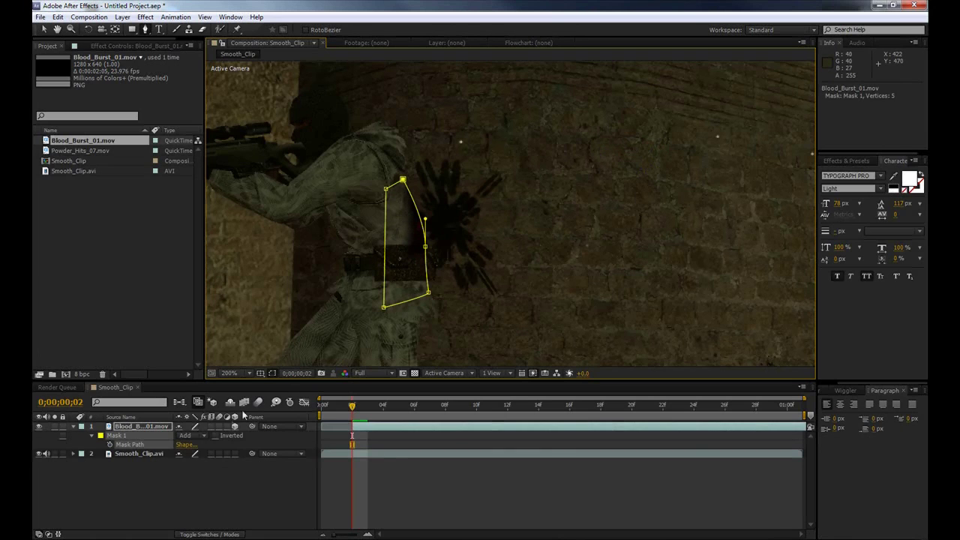
left_click(186, 436)
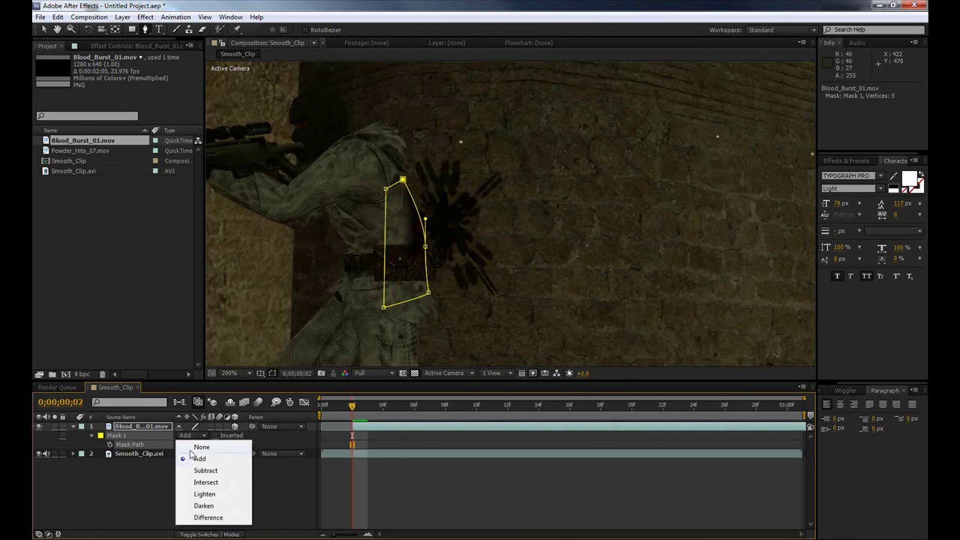
left_click(193, 470)
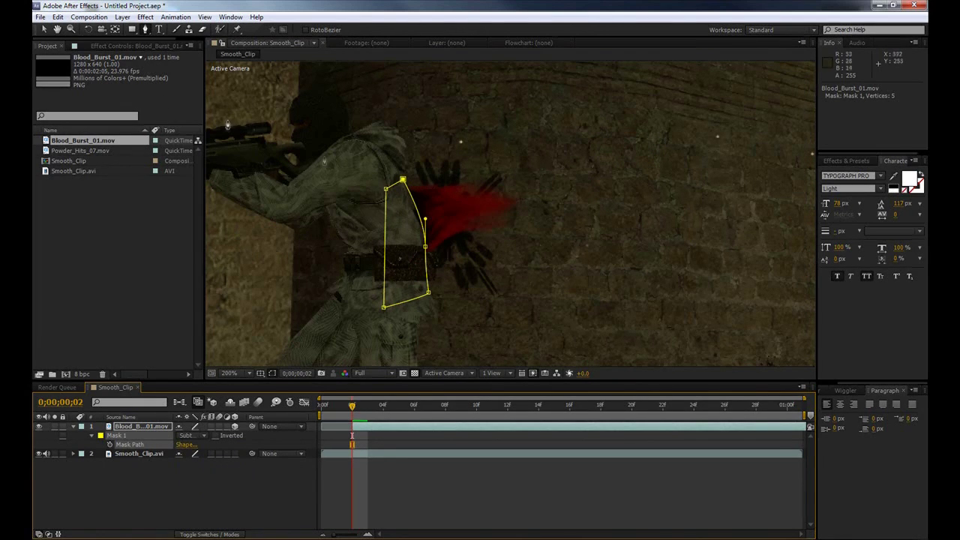
key("v")
left_click(424, 219)
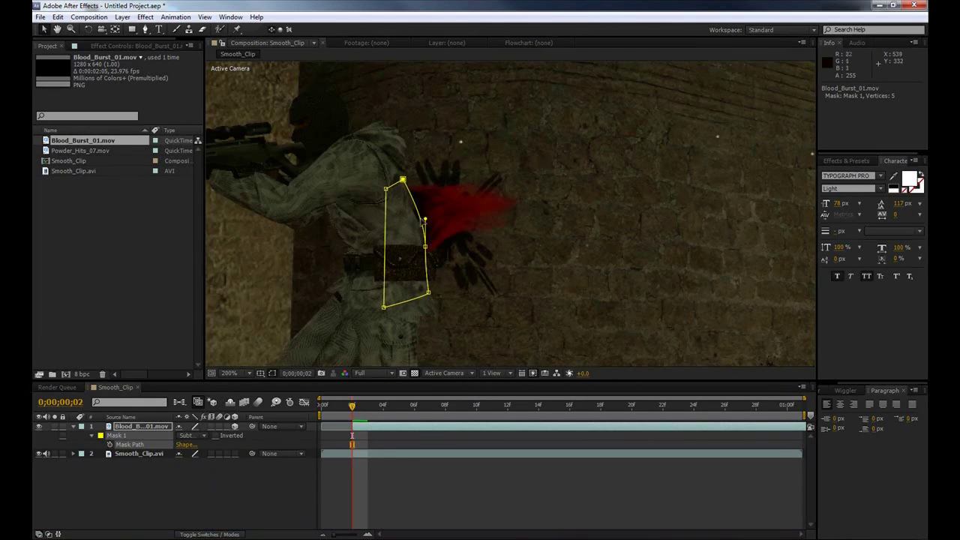
- Keyframe the mask path at frames 2–4, pulling its right points onto the soldier's body edge
left_click_drag(424, 219, 418, 219)
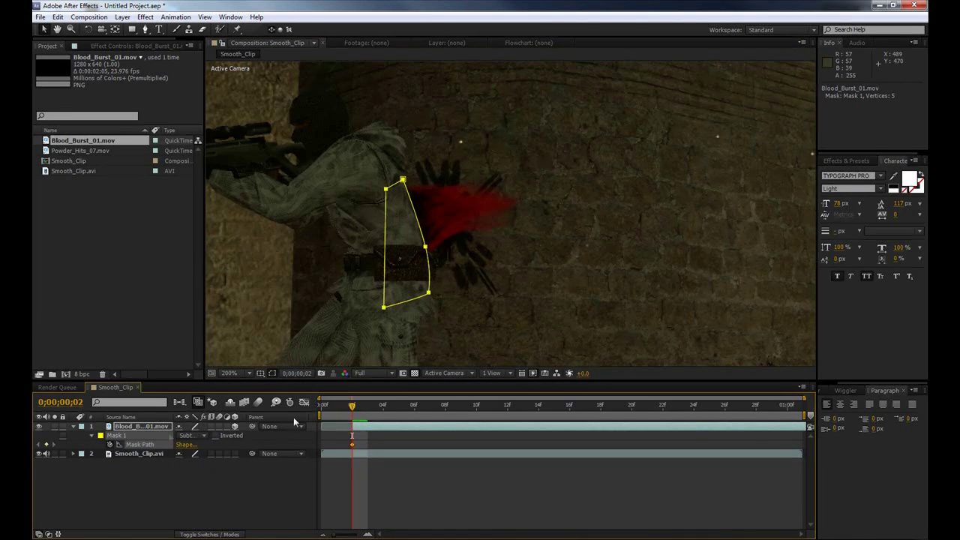
left_click_drag(352, 406, 382, 409)
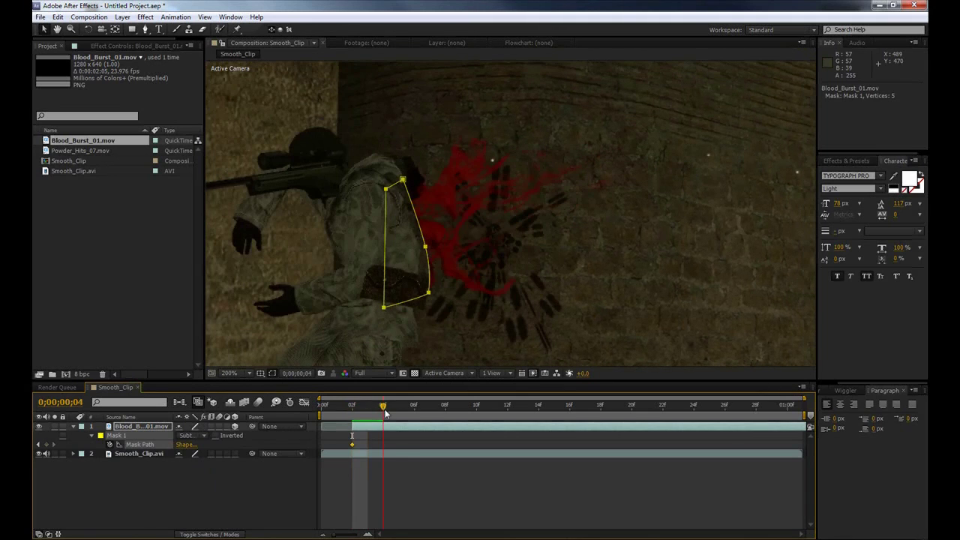
left_click_drag(402, 181, 399, 180)
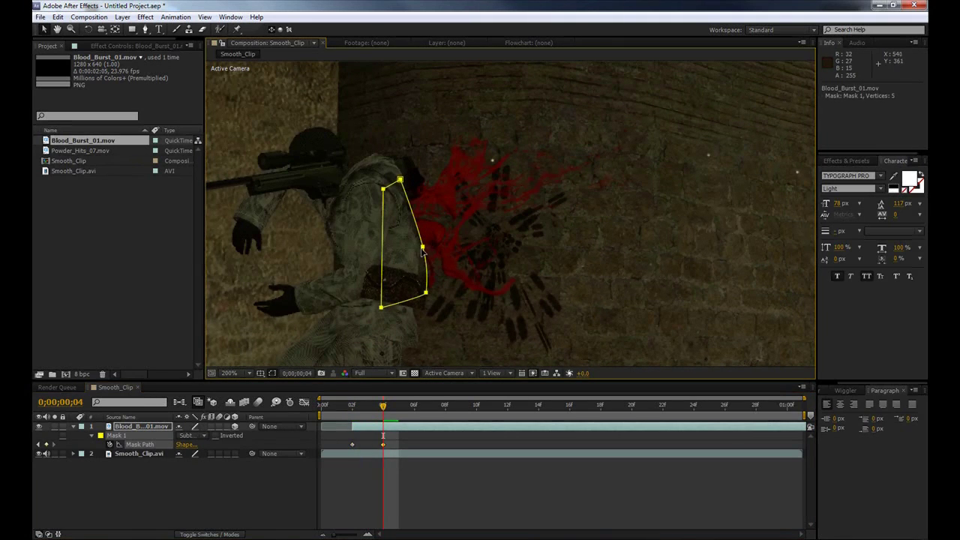
left_click_drag(422, 248, 426, 271)
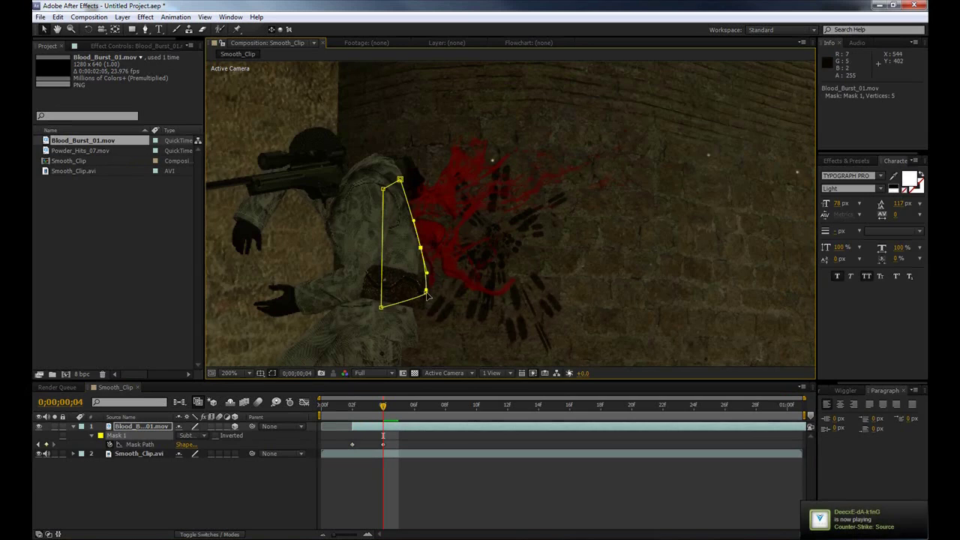
left_click_drag(413, 221, 422, 217)
left_click(400, 180)
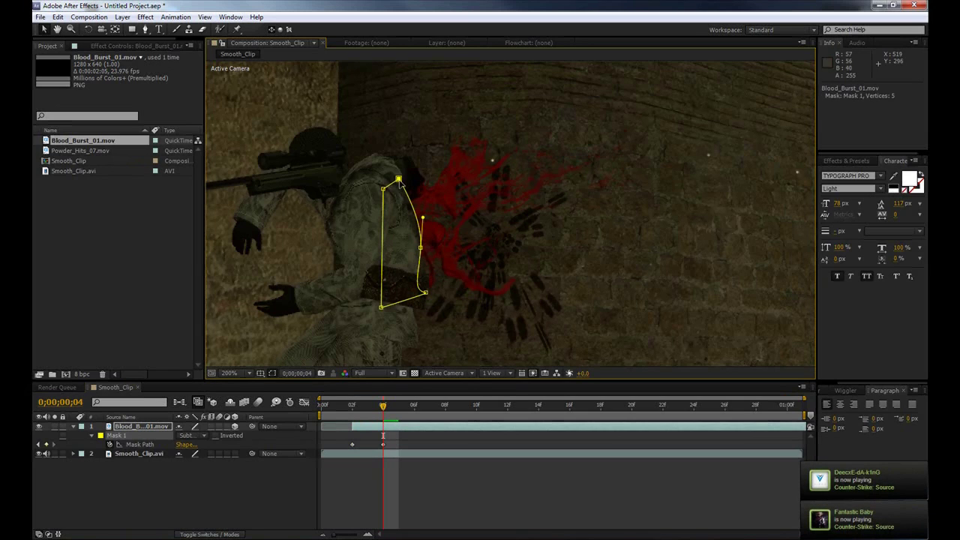
left_click_drag(377, 407, 367, 406)
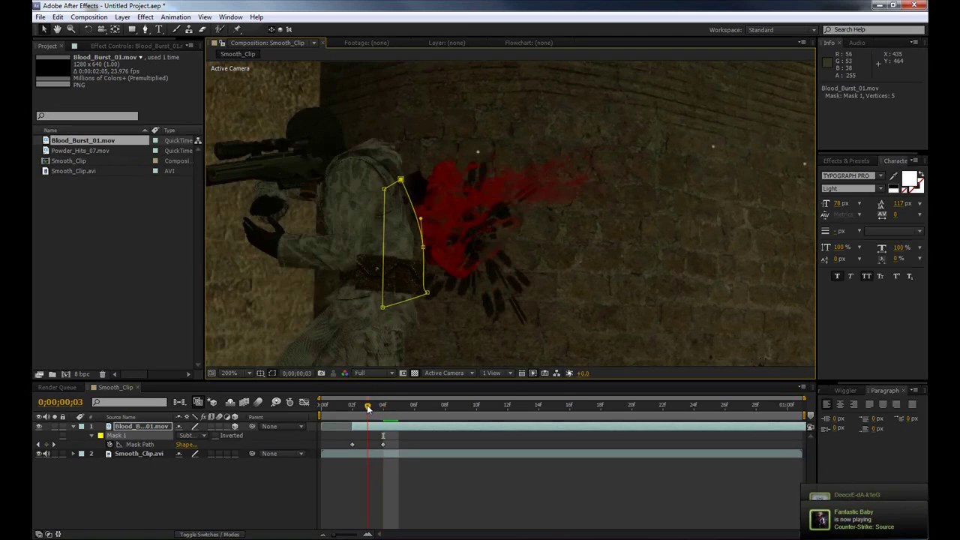
left_click_drag(423, 247, 414, 245)
mouse_move(426, 292)
left_mouse_down()
mouse_move(417, 299)
mouse_move(424, 277)
left_mouse_up()
- Refit the mask points to the soldier's body at frames 5 and 6
left_click_drag(383, 407, 398, 407)
left_click_drag(399, 182, 396, 183)
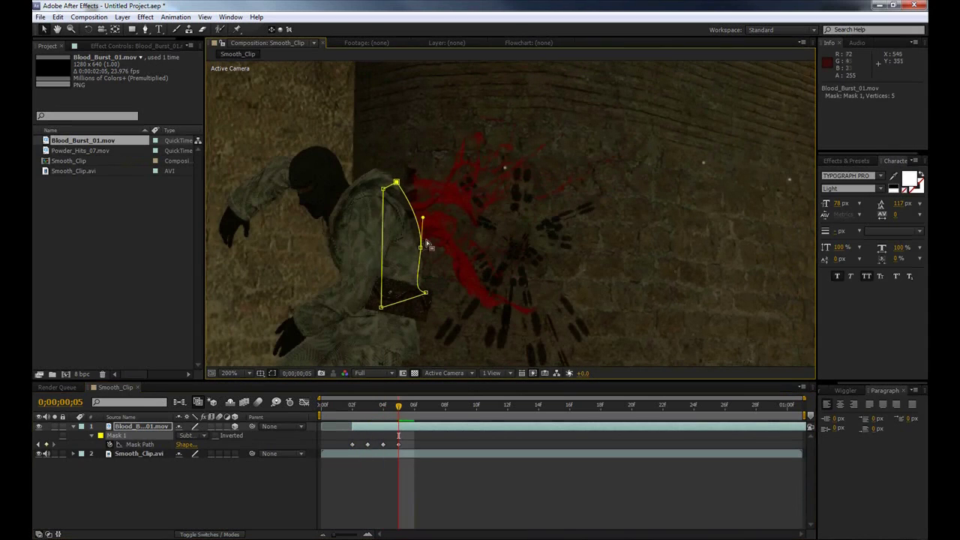
left_click_drag(420, 247, 413, 249)
left_click_drag(424, 291, 417, 248)
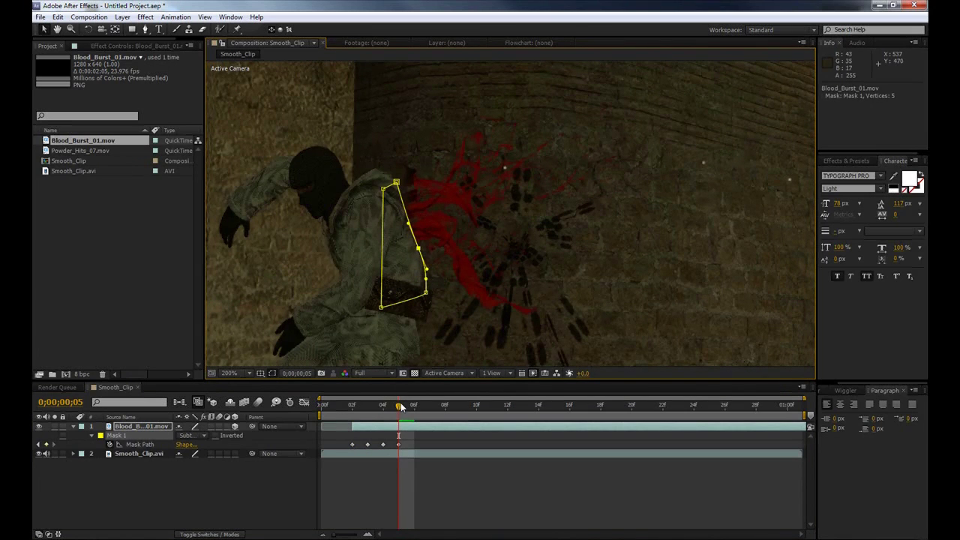
key("Page_Down")
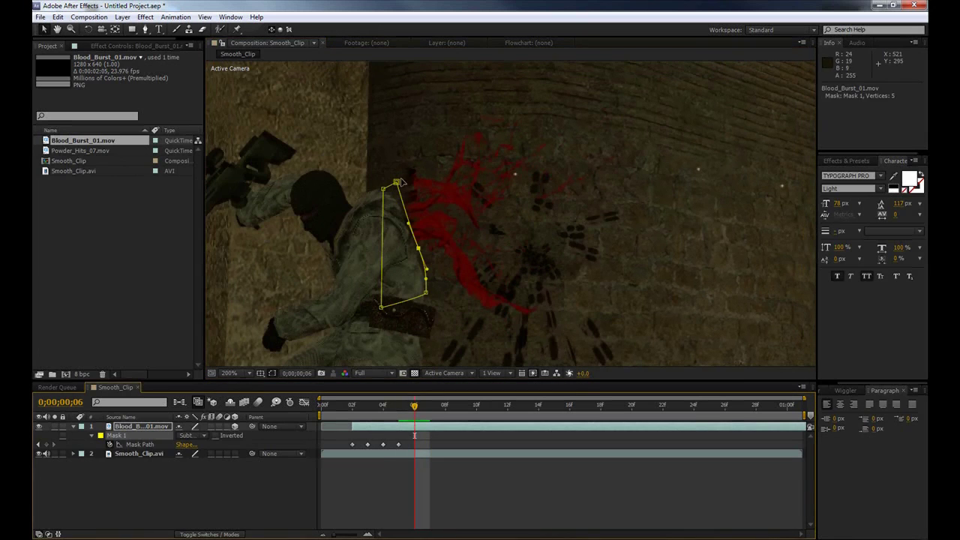
left_click_drag(397, 183, 397, 190)
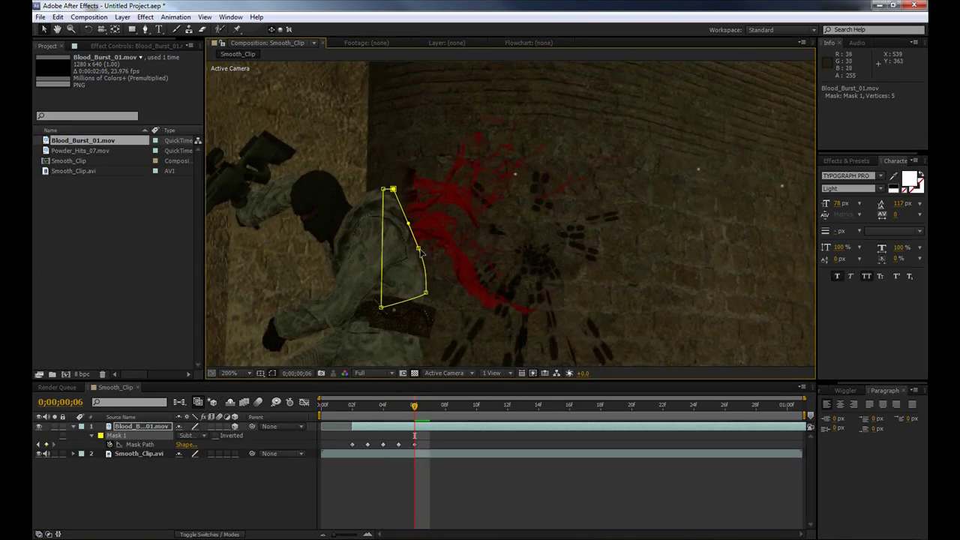
left_click_drag(422, 253, 422, 256)
left_click_drag(427, 291, 424, 297)
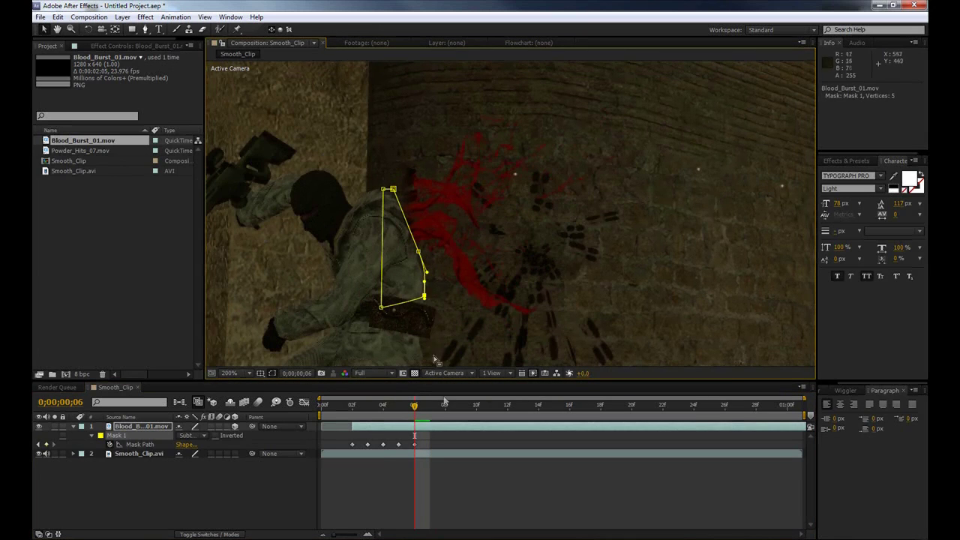
- Refit the mask to the body at frames 7 and 9, then preview the later frames
left_click_drag(414, 411, 431, 414)
left_click_drag(393, 189, 399, 210)
left_click_drag(417, 252, 420, 257)
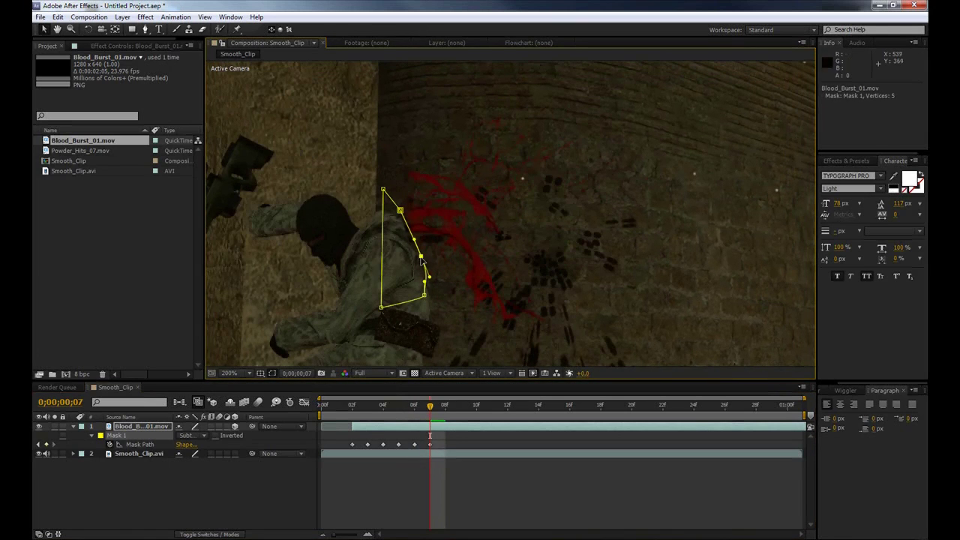
left_click_drag(424, 295, 432, 308)
key("Page_Down")
key("Page_Down")
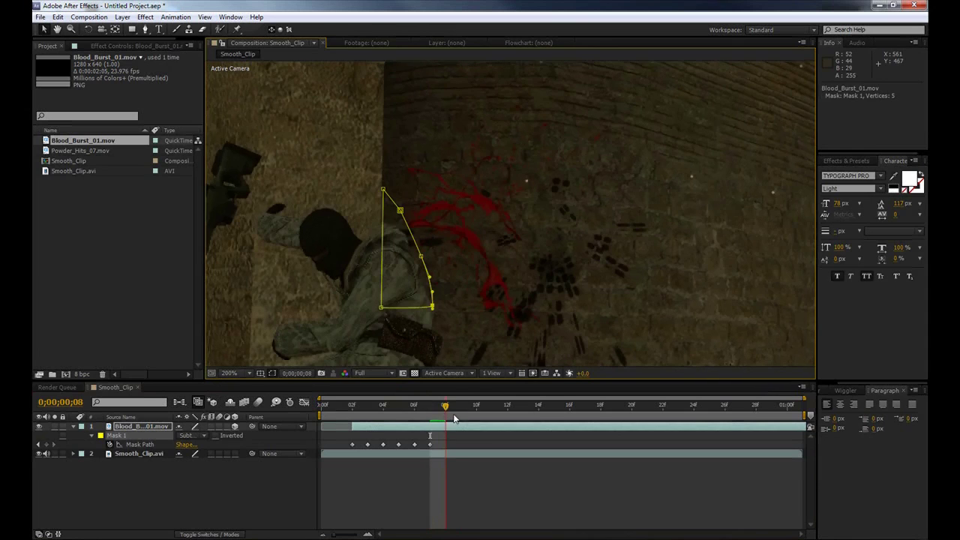
left_click_drag(400, 212, 416, 262)
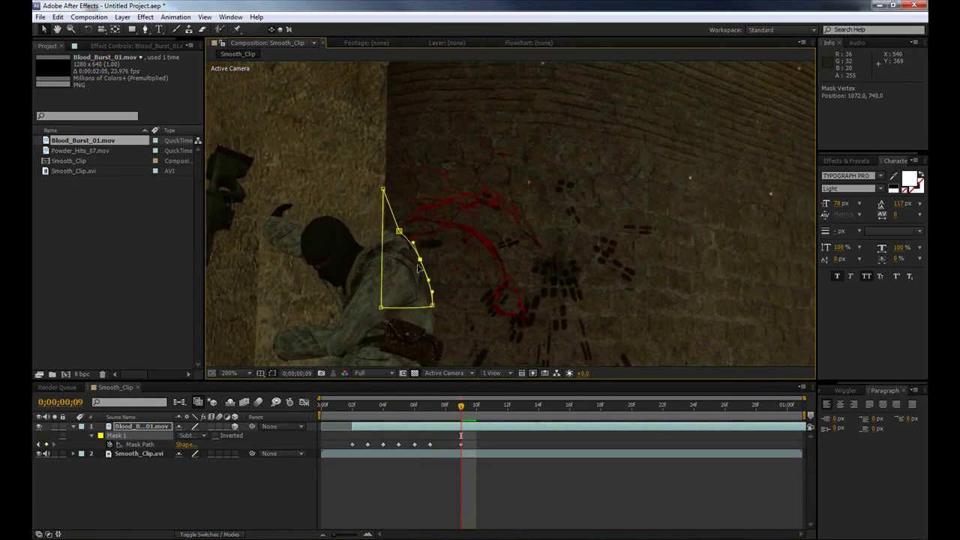
left_click_drag(431, 306, 428, 309)
left_click_drag(383, 191, 383, 214)
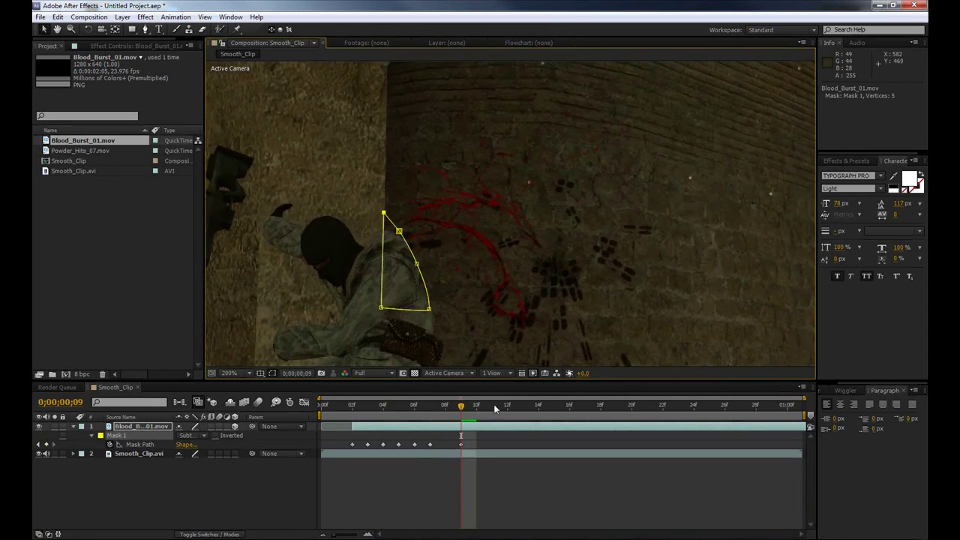
left_click_drag(460, 406, 536, 407)
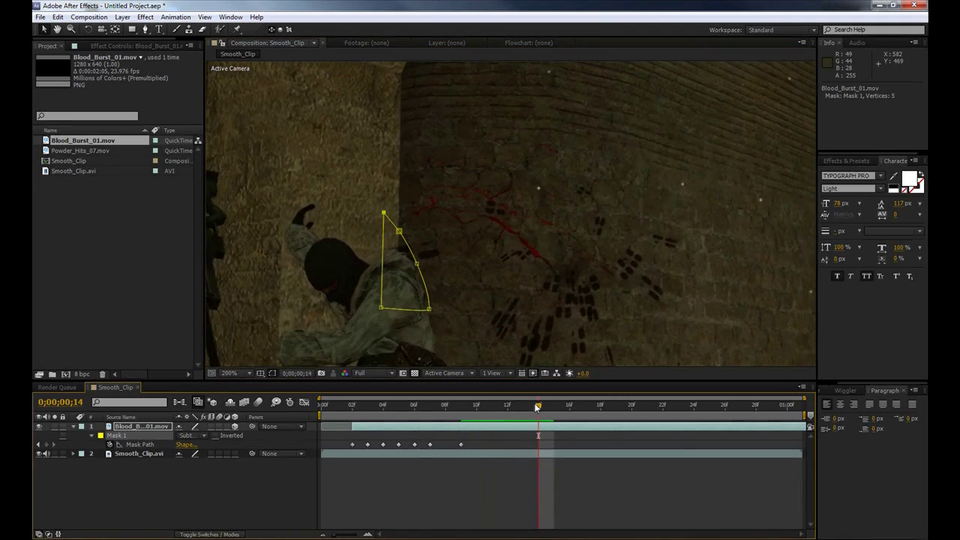
left_click(149, 426)
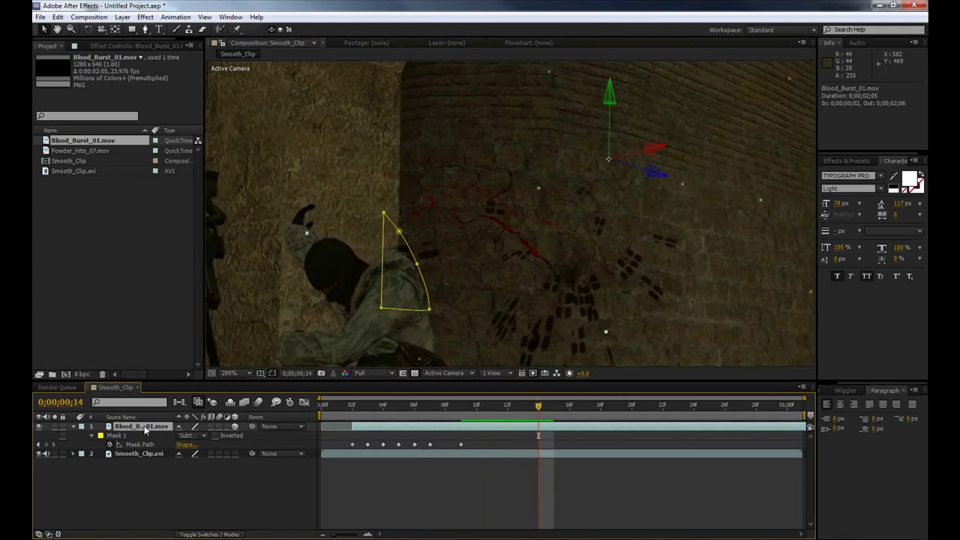
key("f")
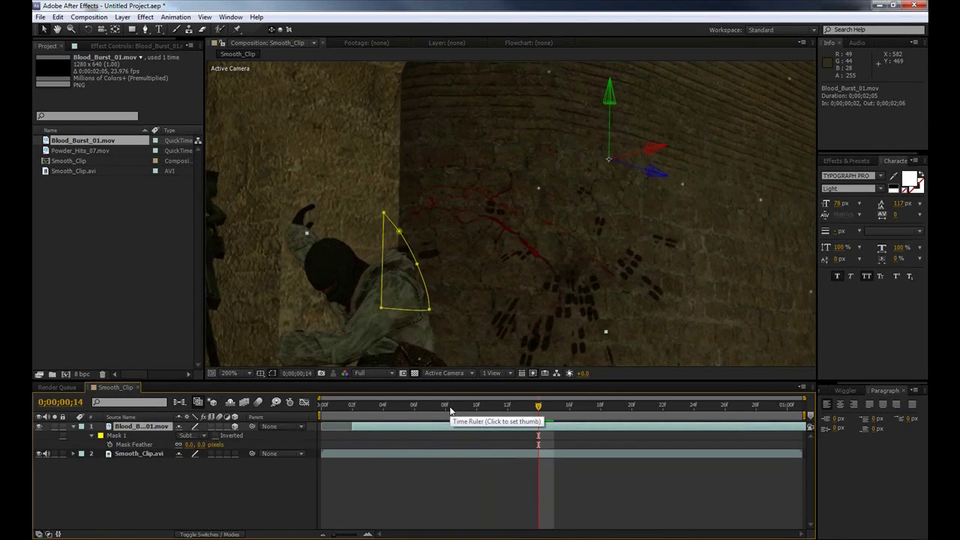
left_click(476, 405)
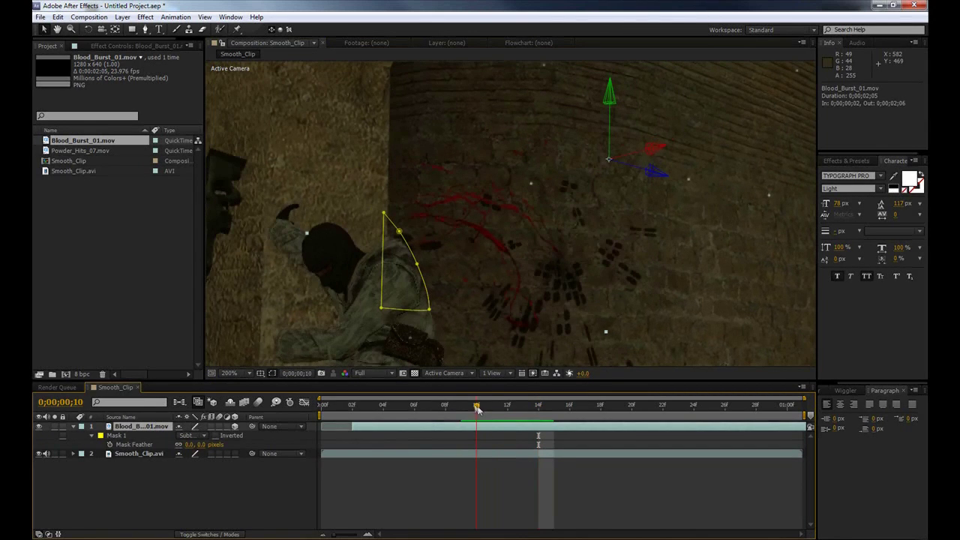
left_click_drag(192, 445, 199, 448)
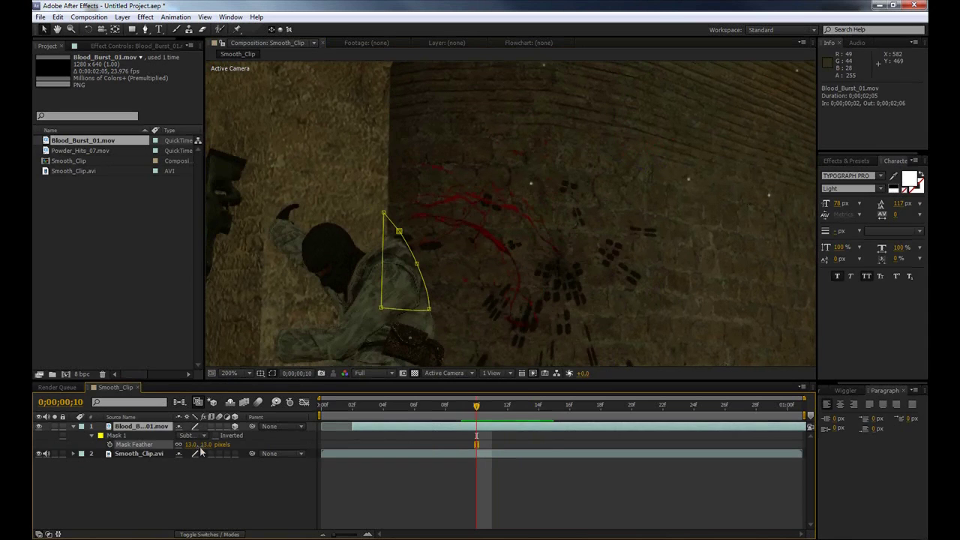
mouse_move(427, 406)
left_mouse_down()
mouse_move(411, 406)
mouse_move(491, 405)
mouse_move(414, 405)
left_mouse_up()
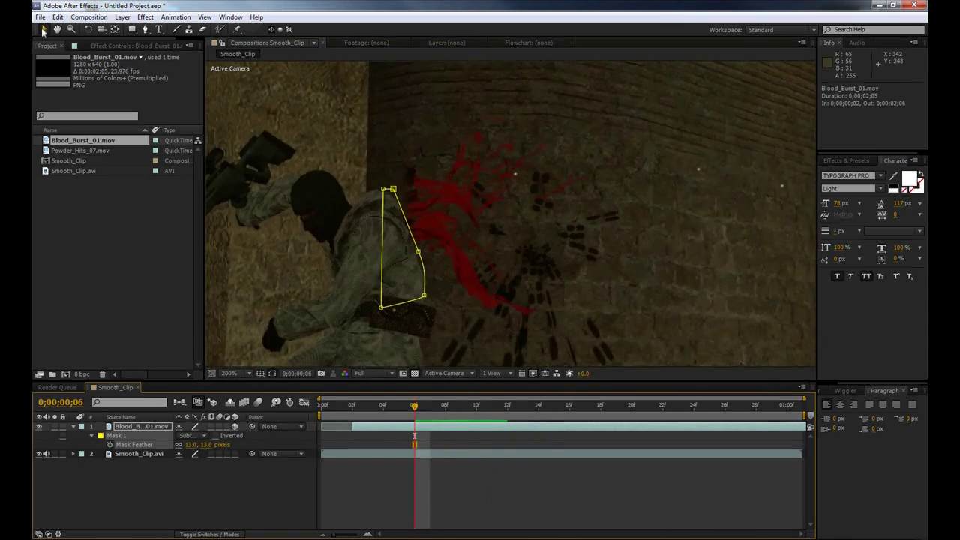
scroll(310, 262, "down", 3)
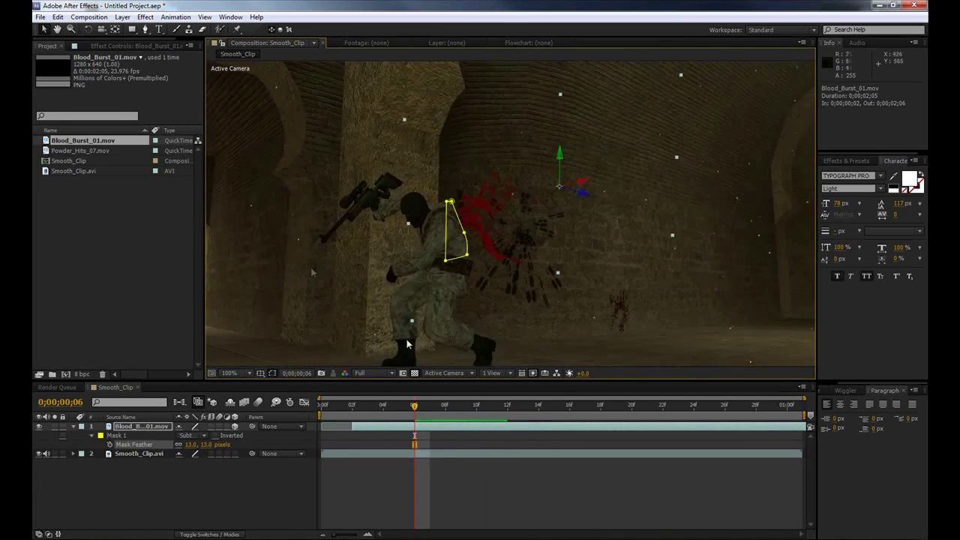
scroll(397, 337, "down", 1)
left_click(349, 332)
scroll(349, 332, "up", 1)
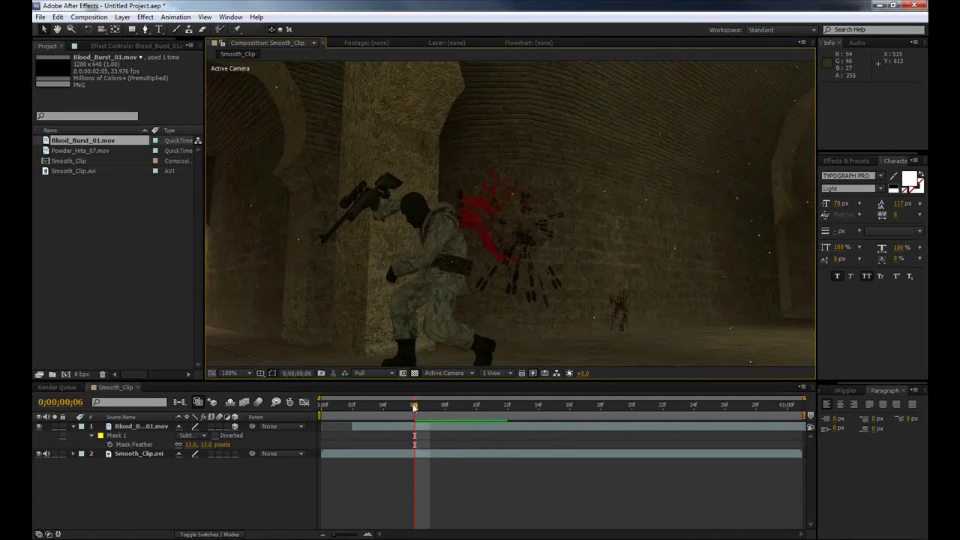
key("space")
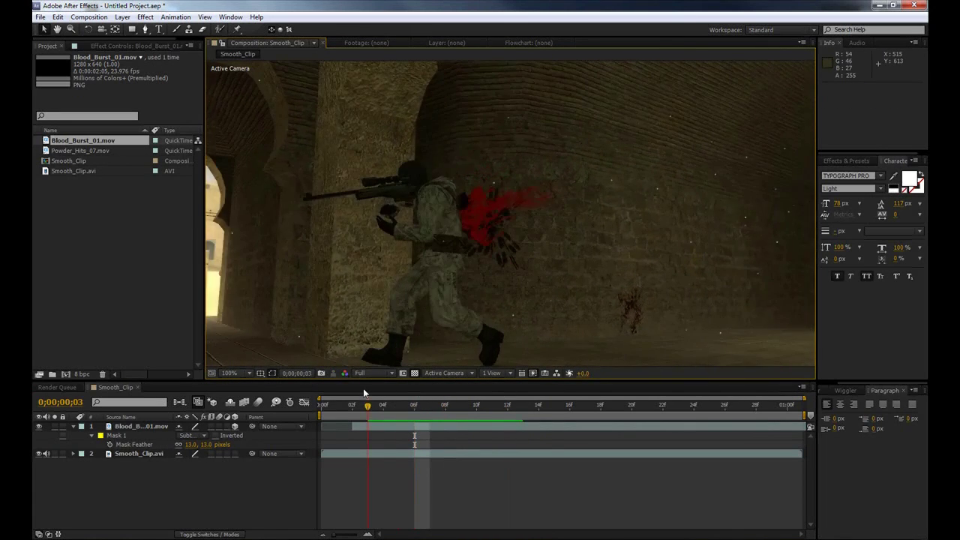
left_click_drag(364, 392, 398, 408)
left_click(414, 408)
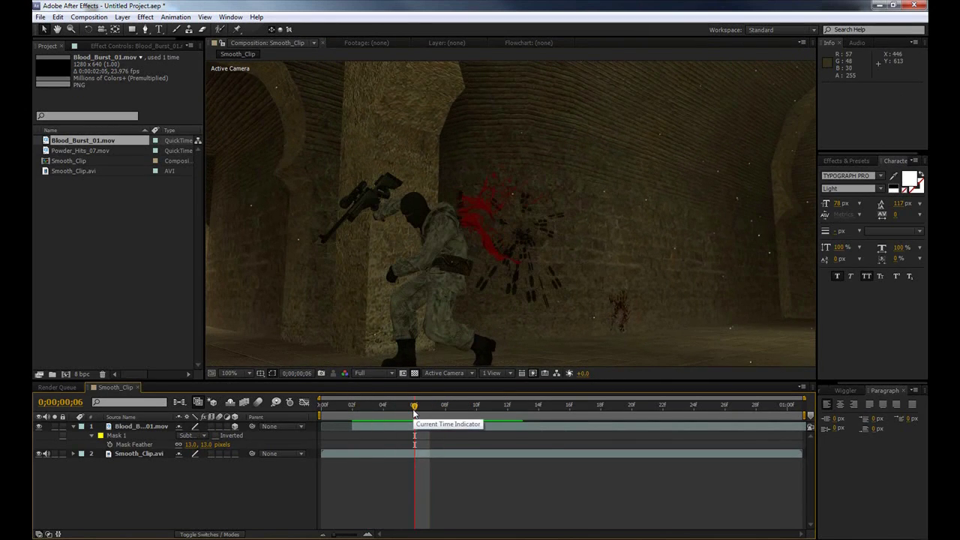
mouse_move(414, 409)
left_mouse_down()
mouse_move(383, 408)
mouse_move(398, 407)
left_mouse_up()
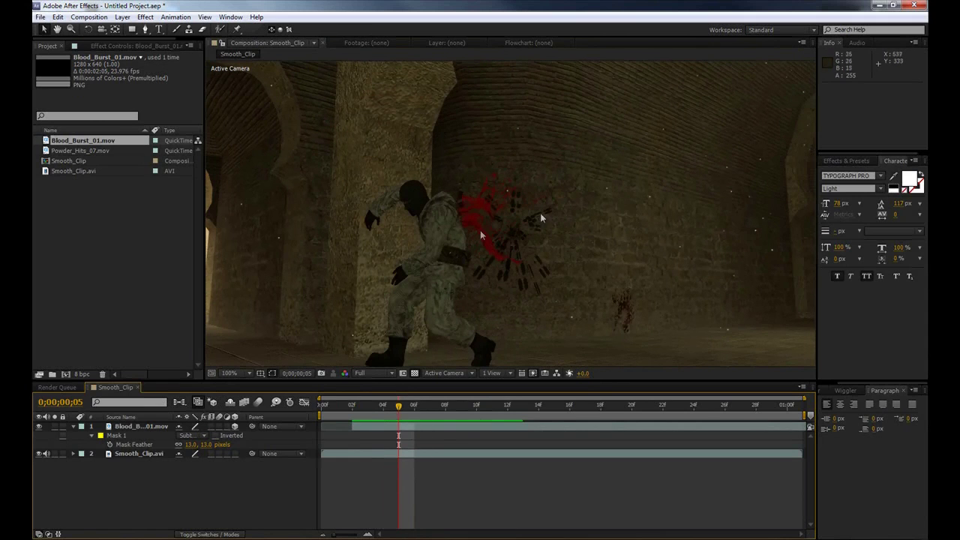
- Apply Curves to Blood_Burst_01.mov, darkening its shadows and brightening its highlights
left_click(142, 428)
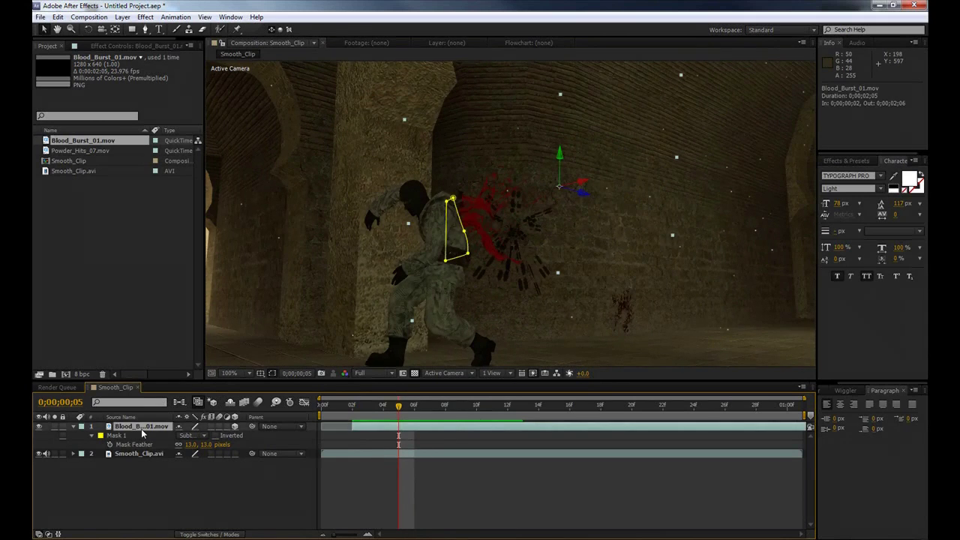
left_click(73, 426)
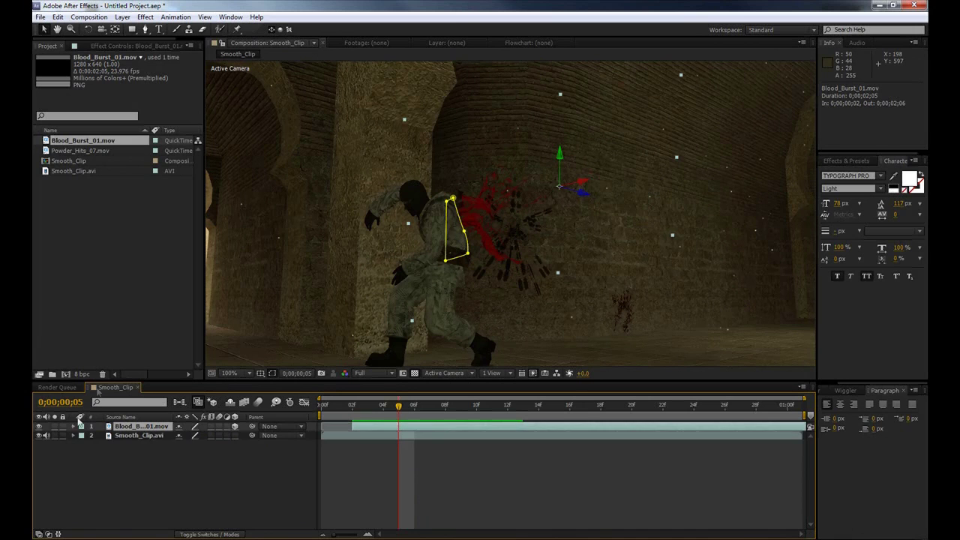
left_click(145, 17)
mouse_move(179, 120)
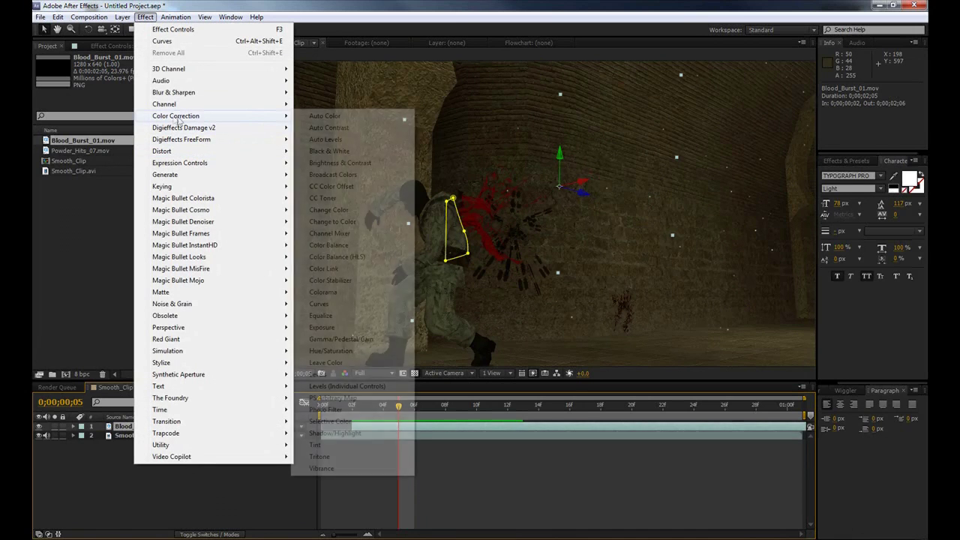
left_click(326, 304)
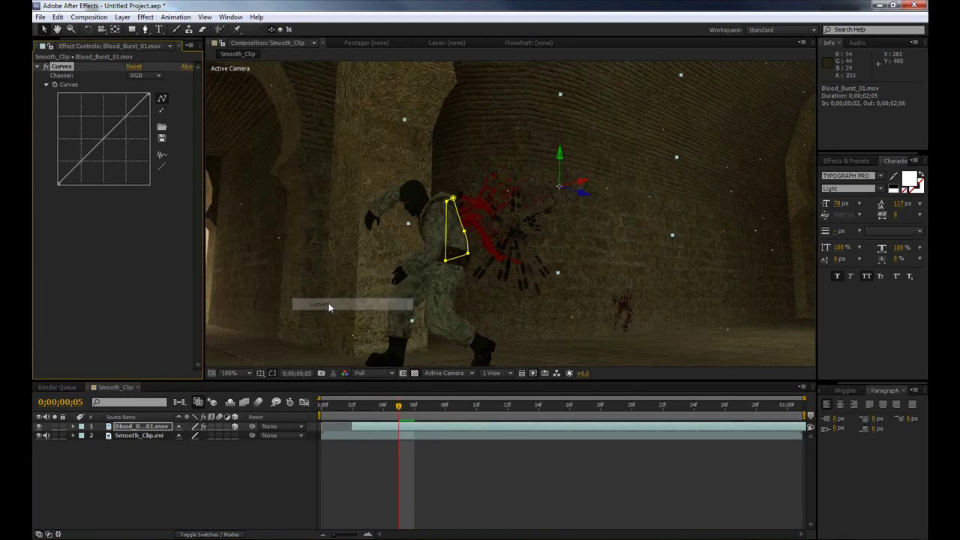
left_click_drag(75, 166, 75, 177)
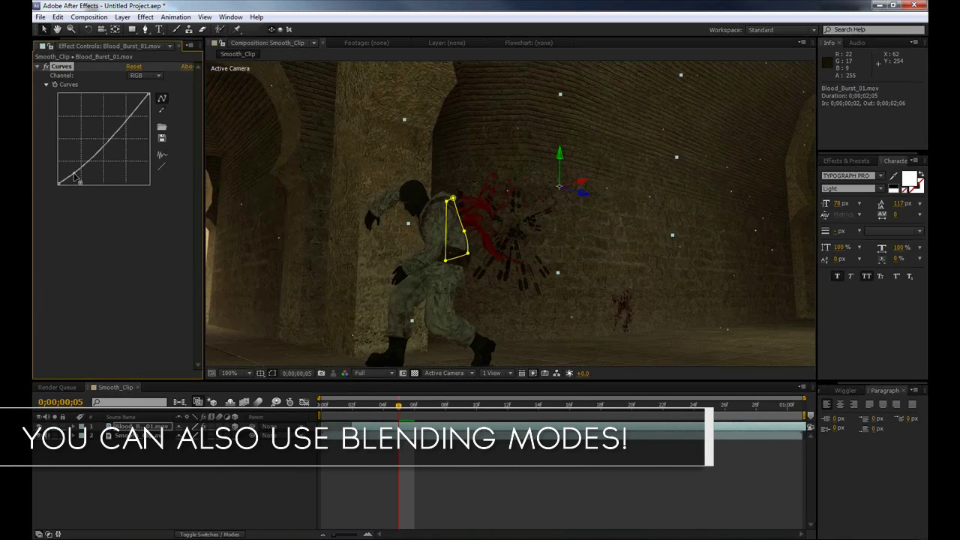
left_click_drag(132, 115, 132, 112)
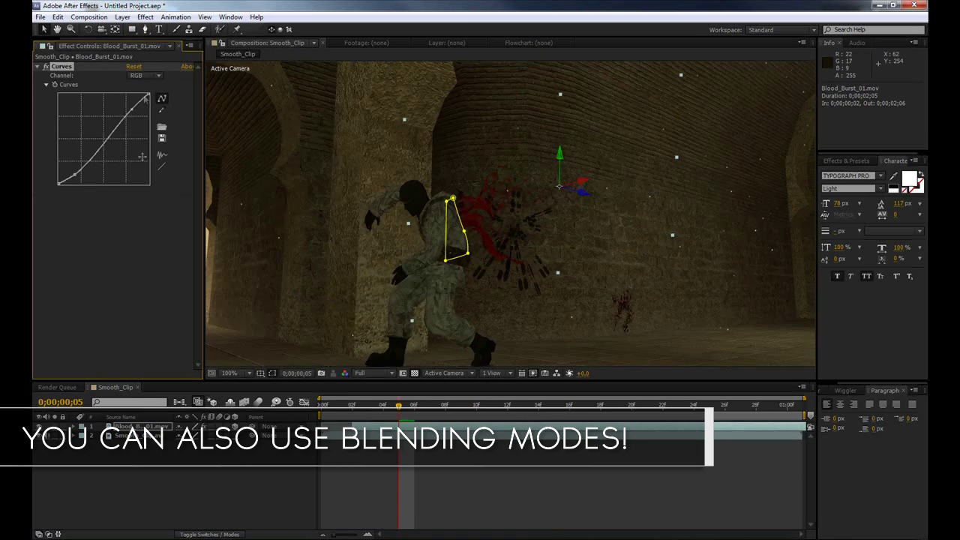
left_click(145, 426)
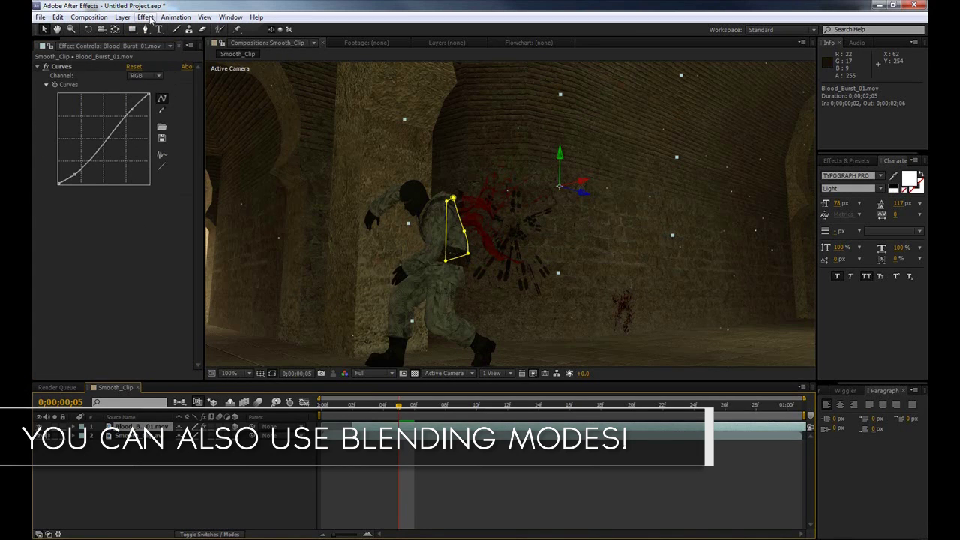
left_click(145, 17)
- Add a Tint effect to the blood layer with Amount to Tint at 59%
mouse_move(175, 116)
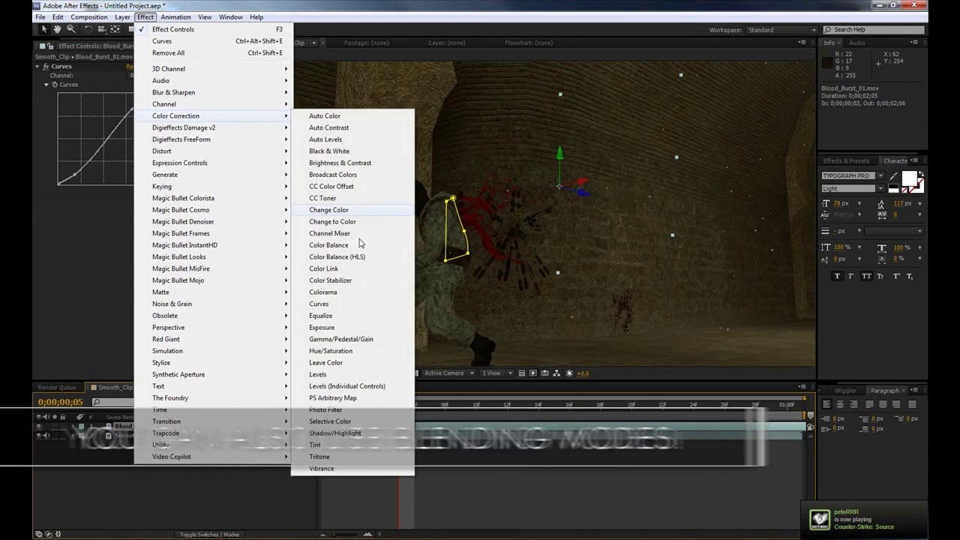
left_click(315, 445)
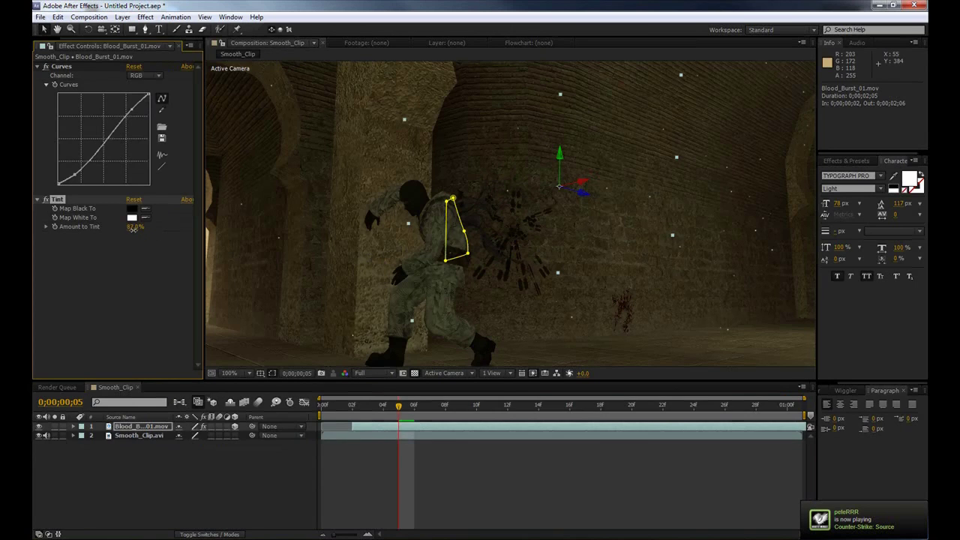
left_click_drag(132, 232, 131, 233)
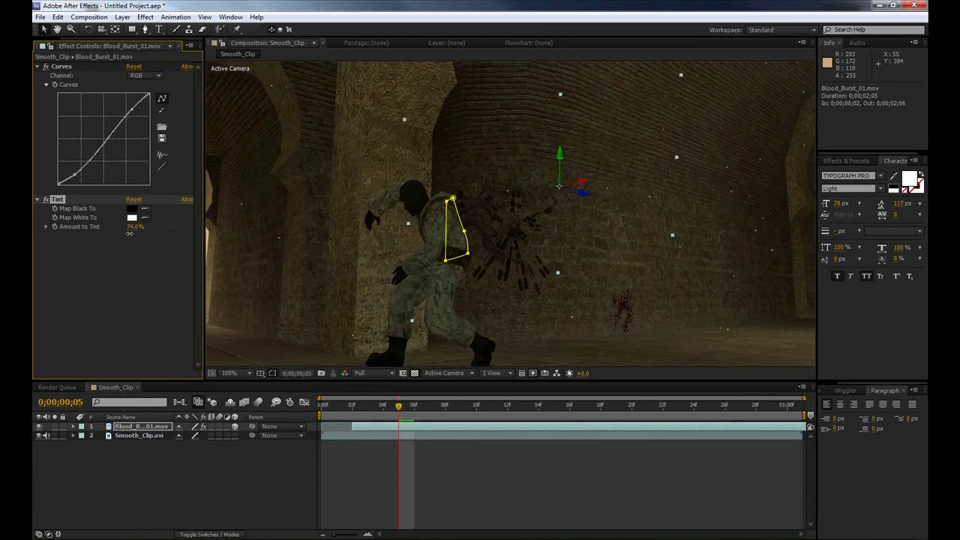
- Reshape the blood layer's Curves into an S-curve and scrub frames to review the result
left_click(76, 175)
left_click_drag(76, 175, 77, 178)
left_click_drag(131, 111, 129, 112)
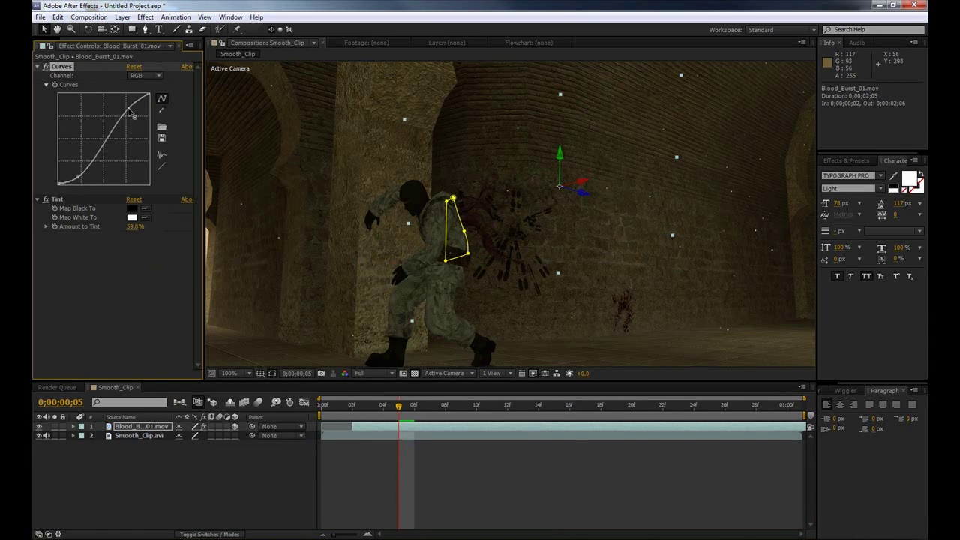
left_click(140, 257)
left_click(380, 415)
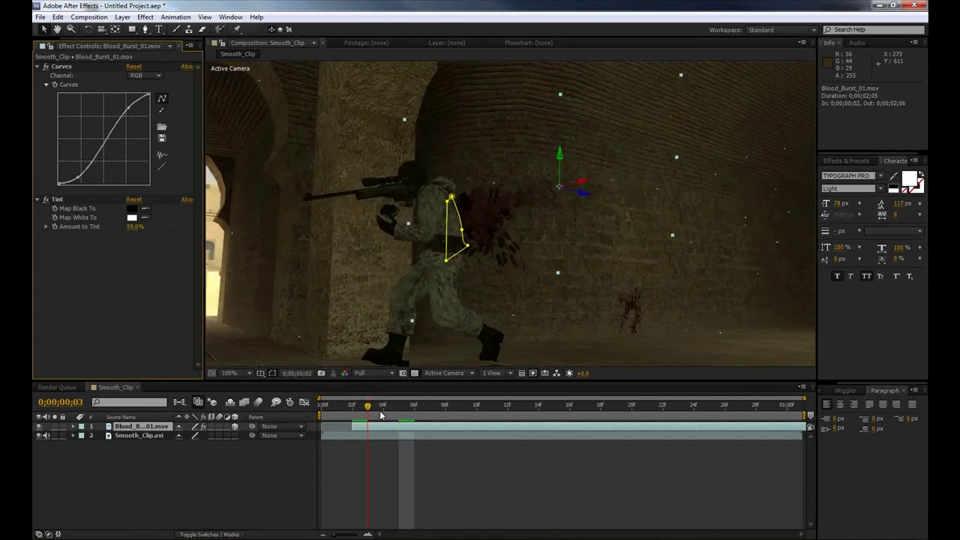
left_click_drag(380, 415, 397, 404)
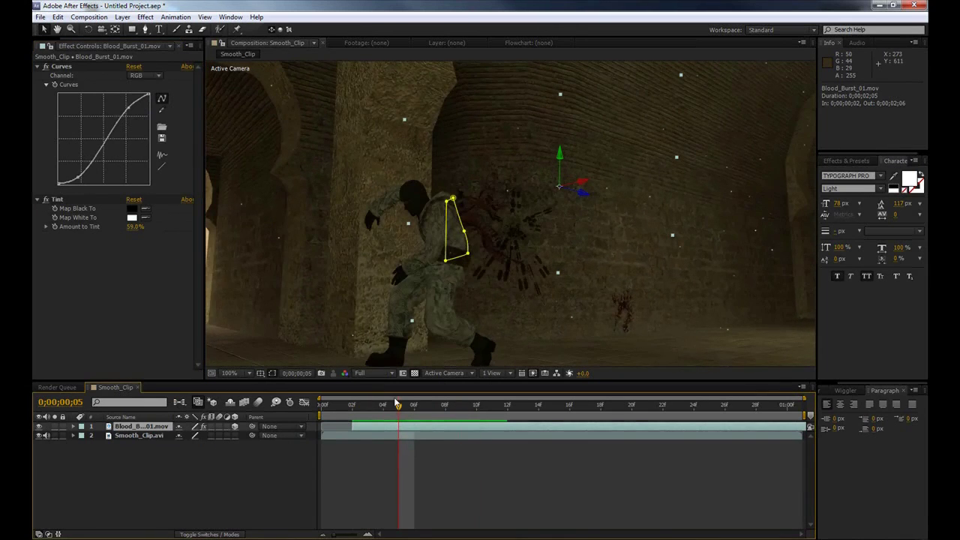
key("comma")
left_click(316, 310)
key("period")
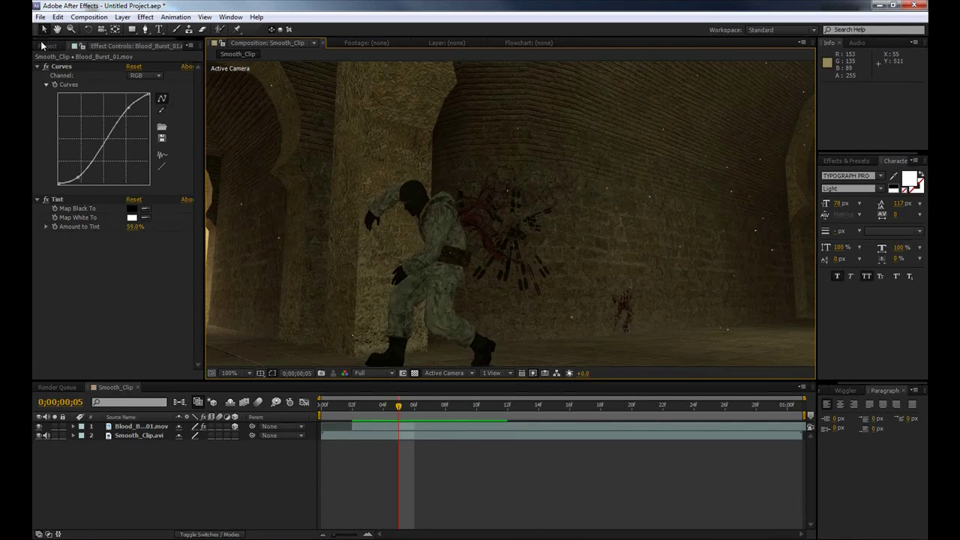
left_click(45, 46)
- Add Powder_Hits_07.mov to the composition and scale it to 36%
left_click_drag(80, 150, 452, 261)
key("comma")
left_click_drag(396, 394, 376, 377)
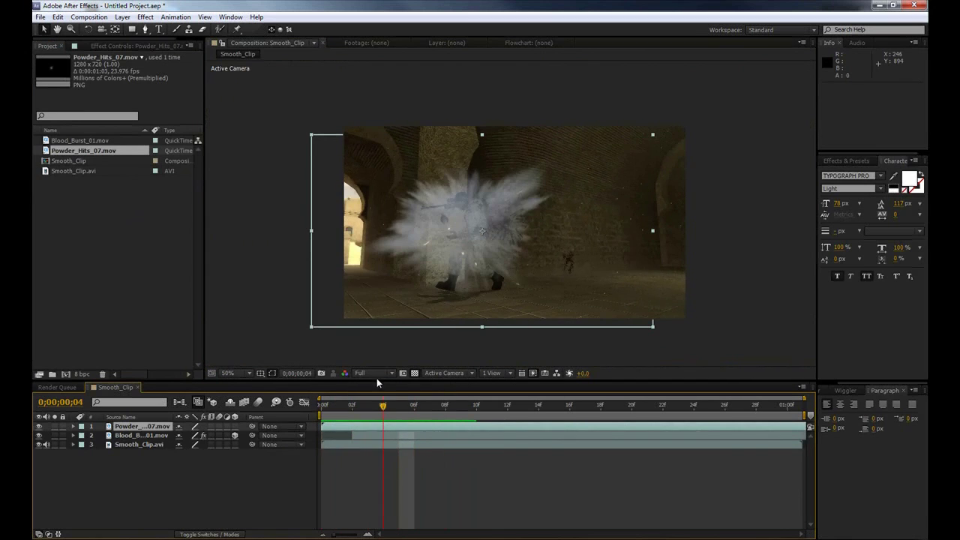
left_click(149, 429)
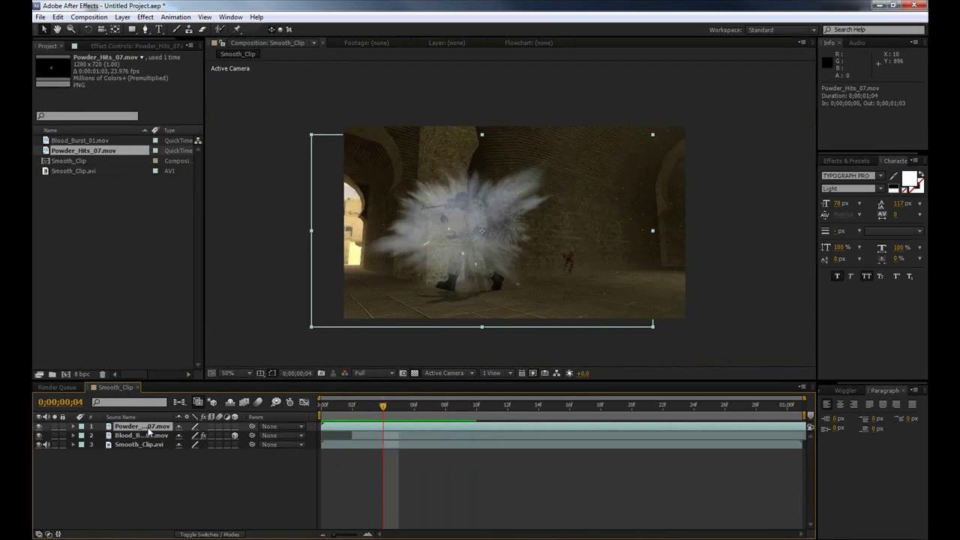
key("s")
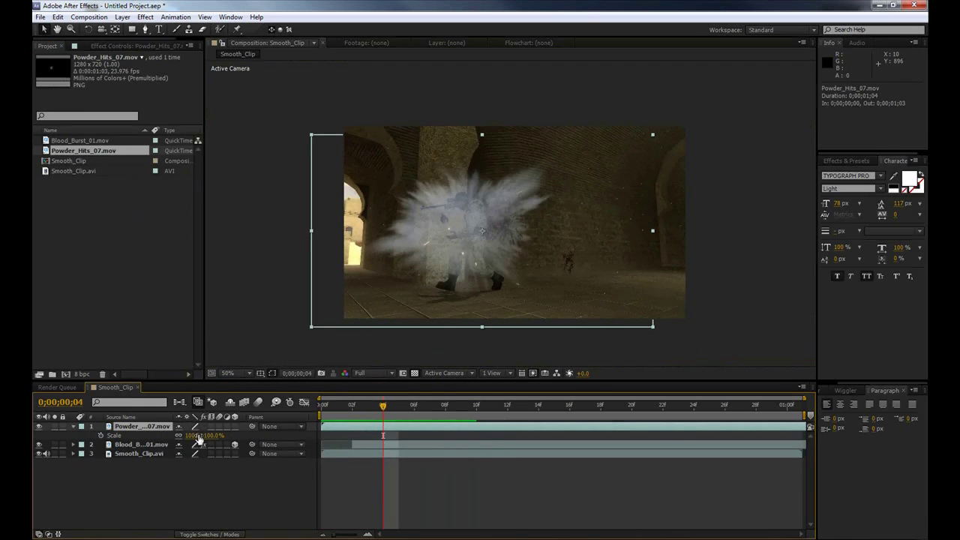
left_click_drag(200, 441, 163, 437)
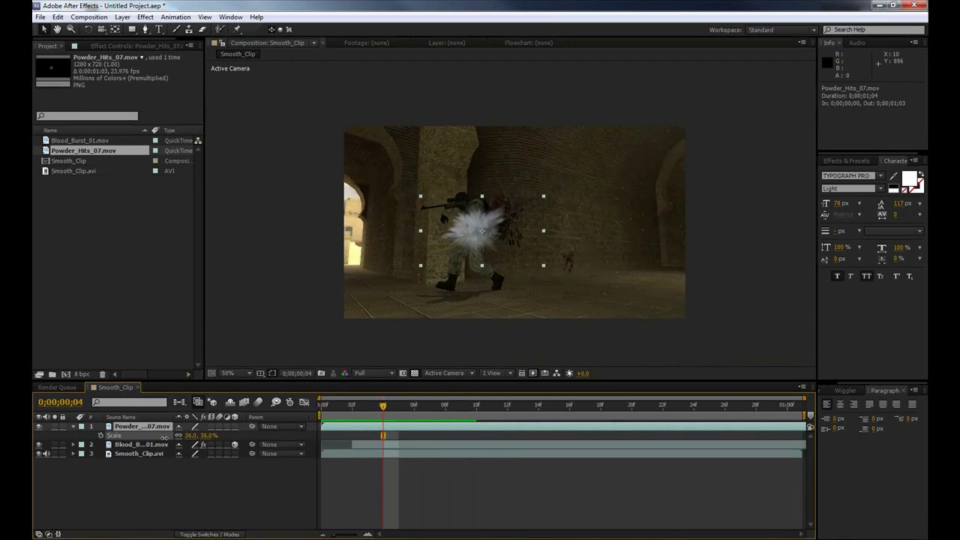
key("period")
- Trim the powder layer to start at frame 2, move it onto the hit, and place it below the blood layer
mouse_move(375, 407)
left_mouse_down()
mouse_move(340, 408)
mouse_move(351, 407)
left_mouse_up()
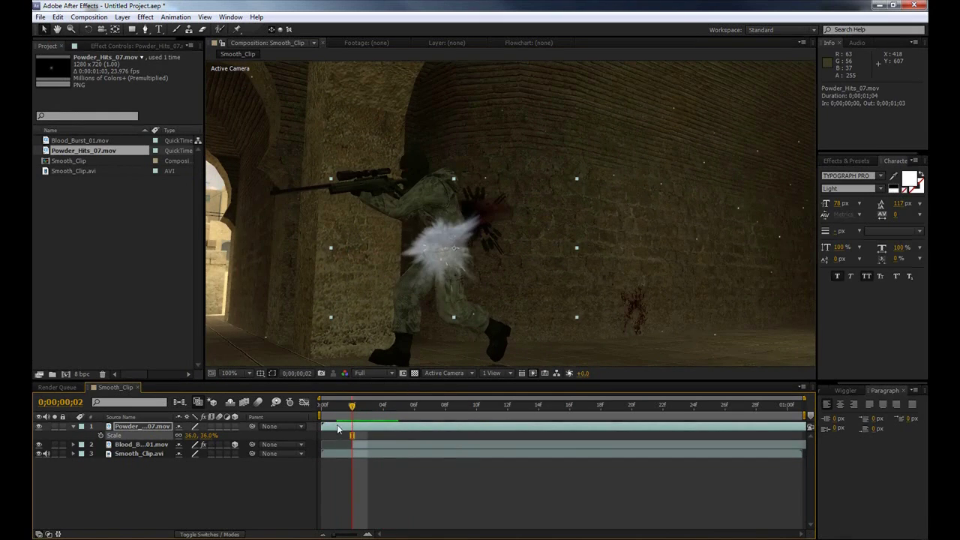
left_click(354, 428)
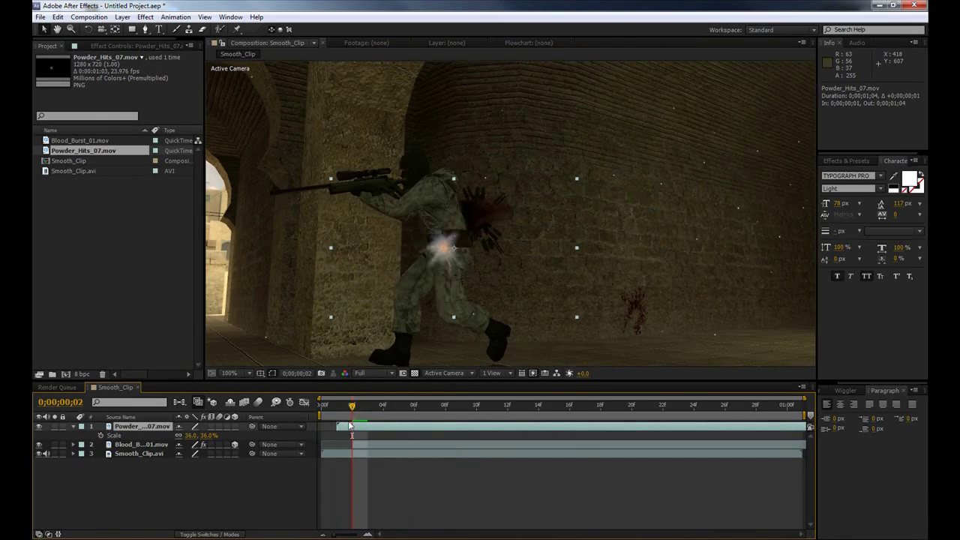
left_click_drag(337, 426, 368, 409)
left_click_drag(435, 262, 458, 223)
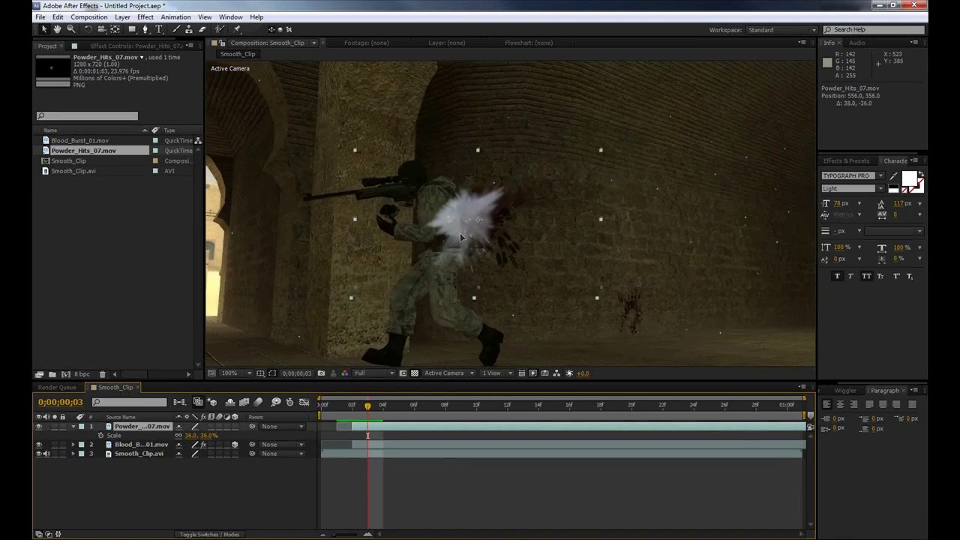
left_click_drag(149, 429, 150, 449)
left_click_drag(368, 406, 430, 391)
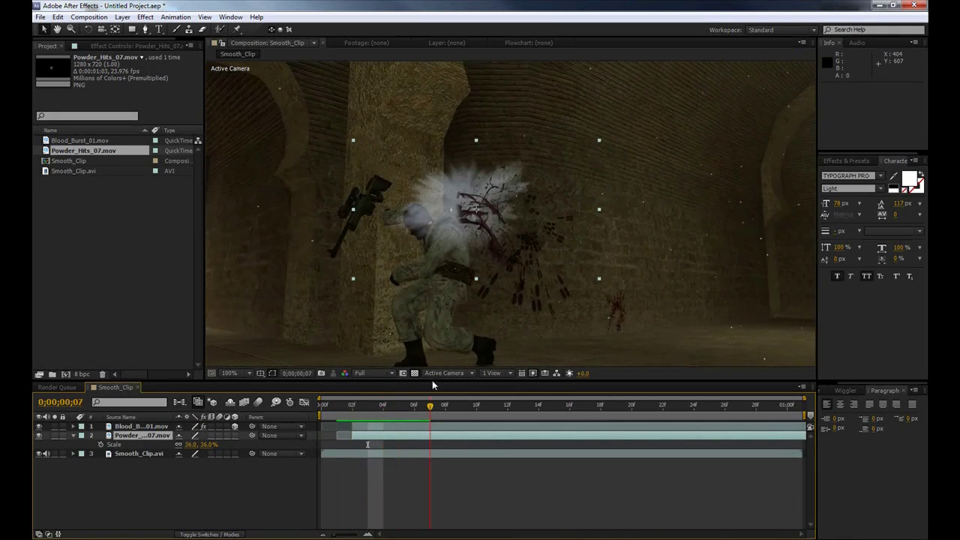
- Apply Tint to the powder layer with Map Black To set to red
left_click(126, 43)
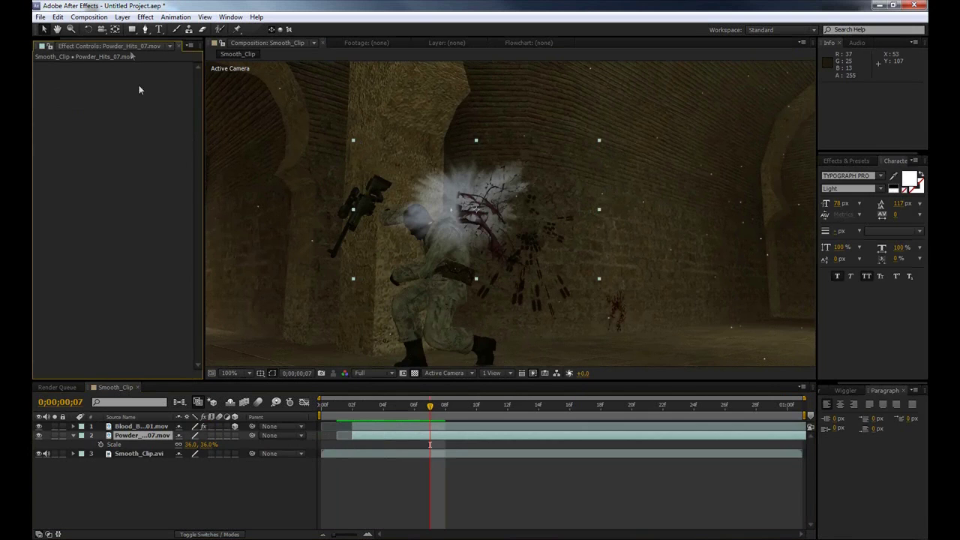
left_click(132, 437)
left_click(846, 161)
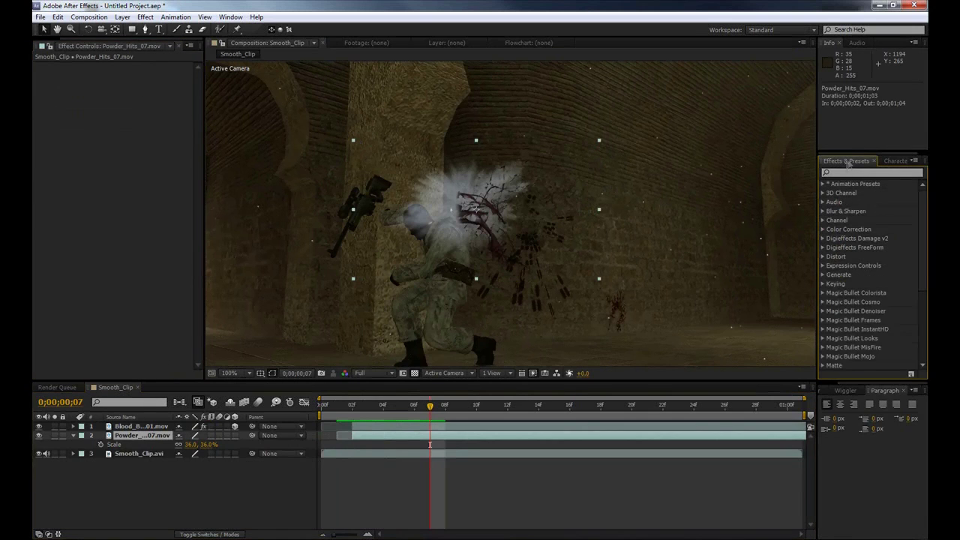
left_click(145, 16)
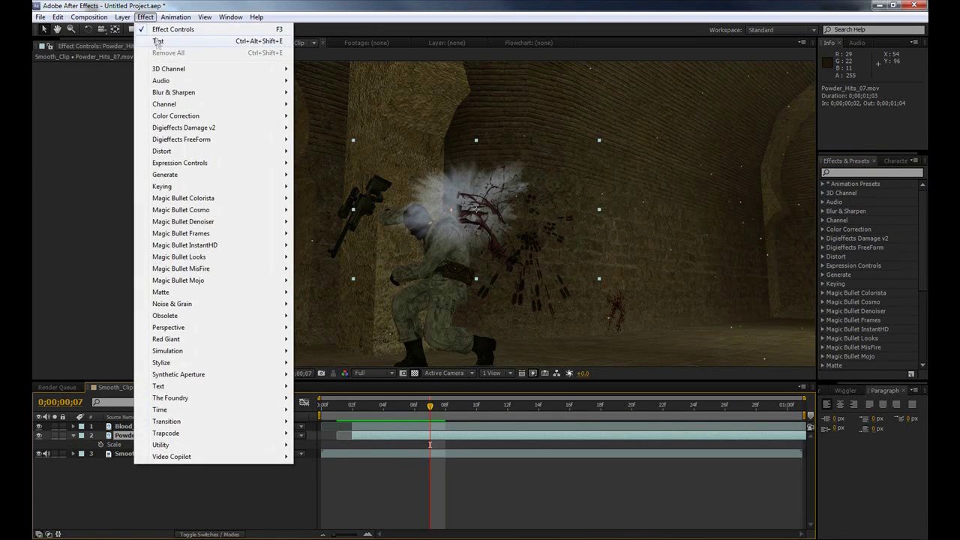
left_click(159, 42)
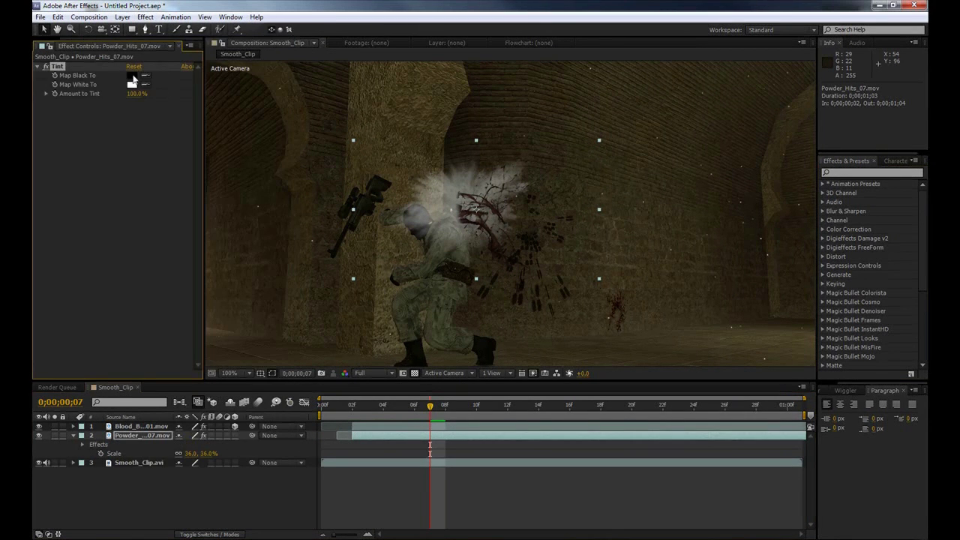
left_click(133, 77)
left_click_drag(192, 3, 202, 2)
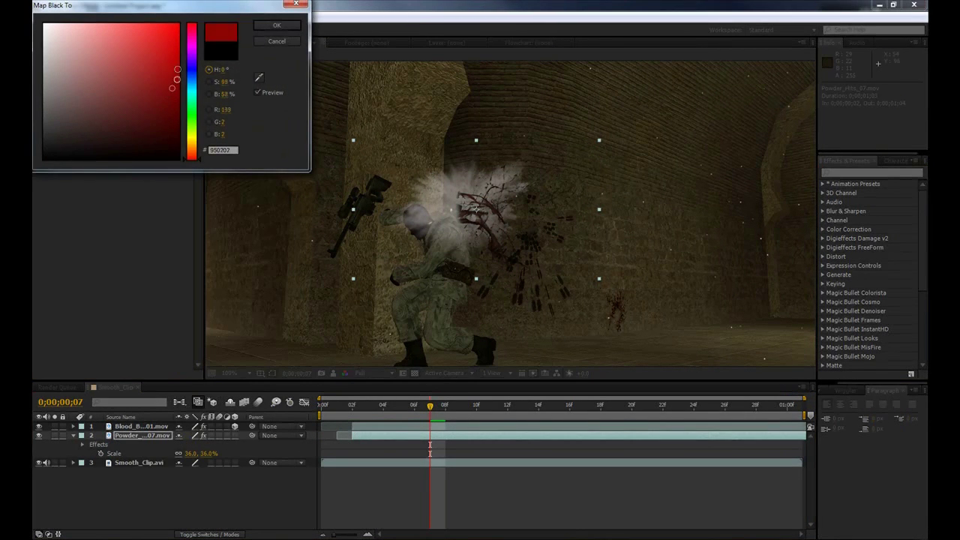
left_click(279, 27)
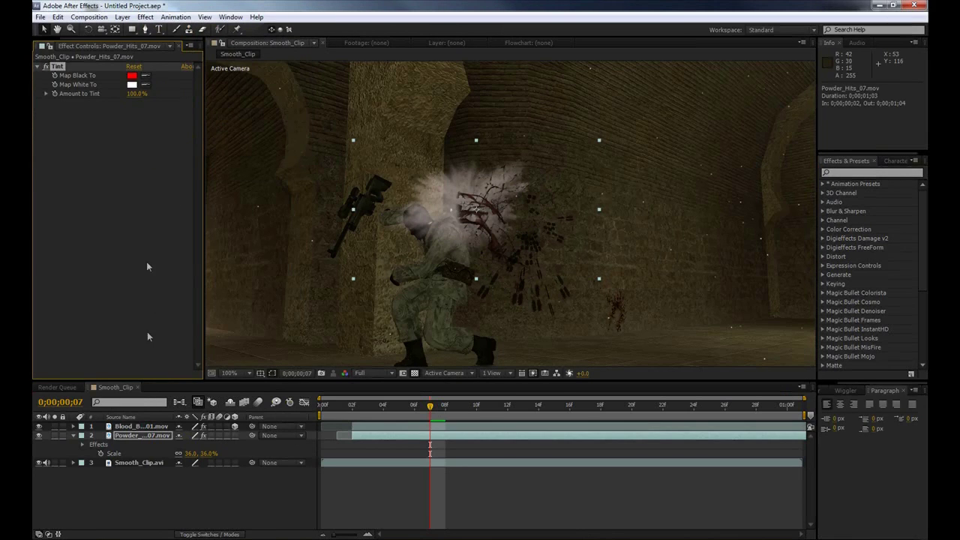
- Add Curves to the powder layer, bending the RGB and Alpha curves down to darken and fade it
left_click(143, 17)
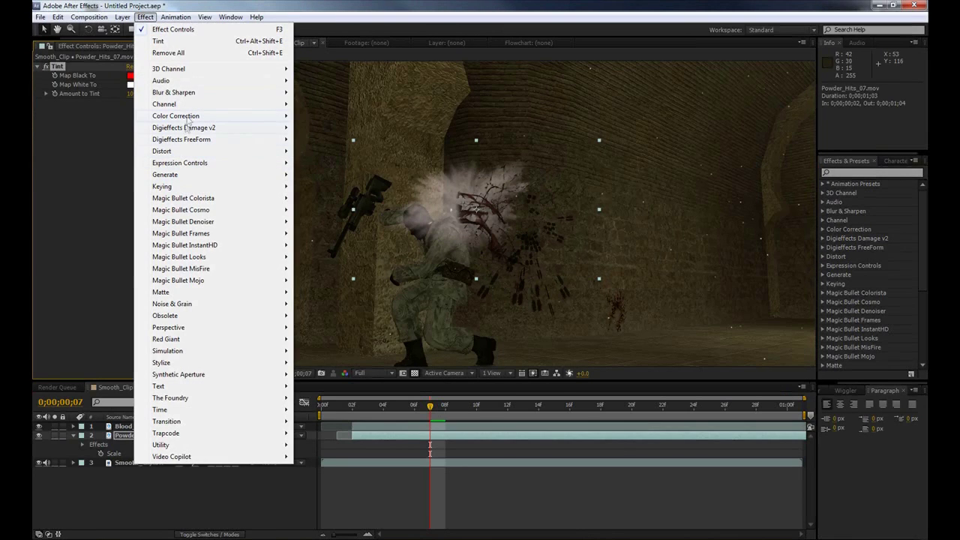
mouse_move(189, 116)
left_click(322, 304)
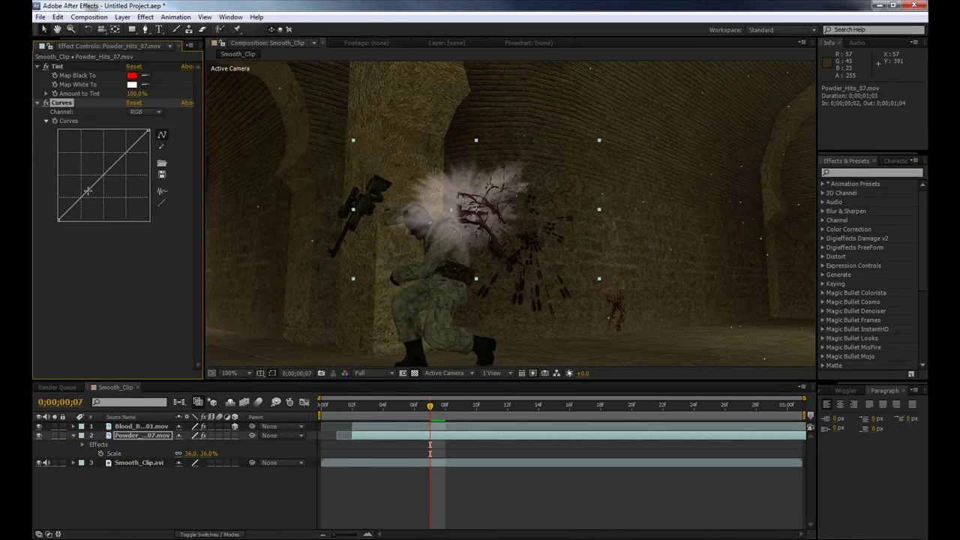
left_click_drag(81, 200, 95, 214)
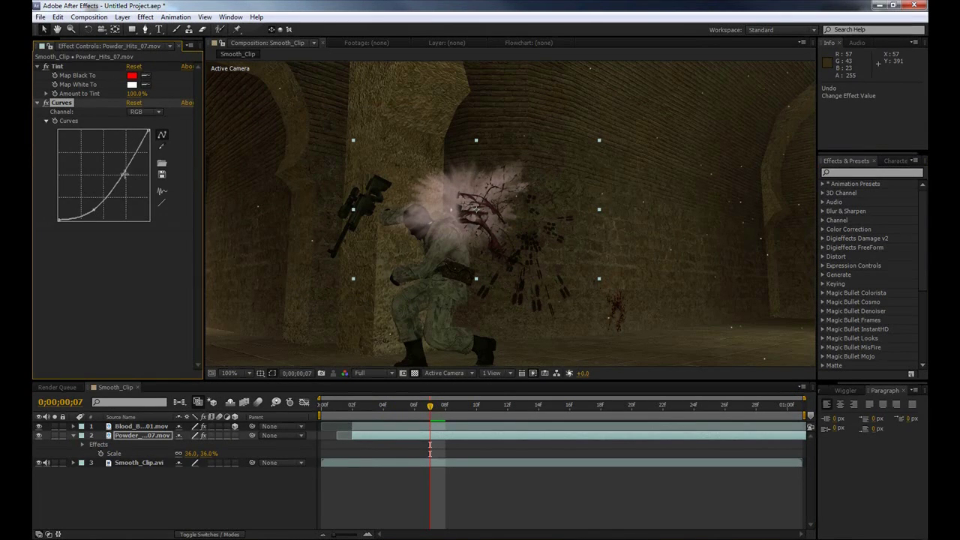
left_click_drag(124, 174, 133, 177)
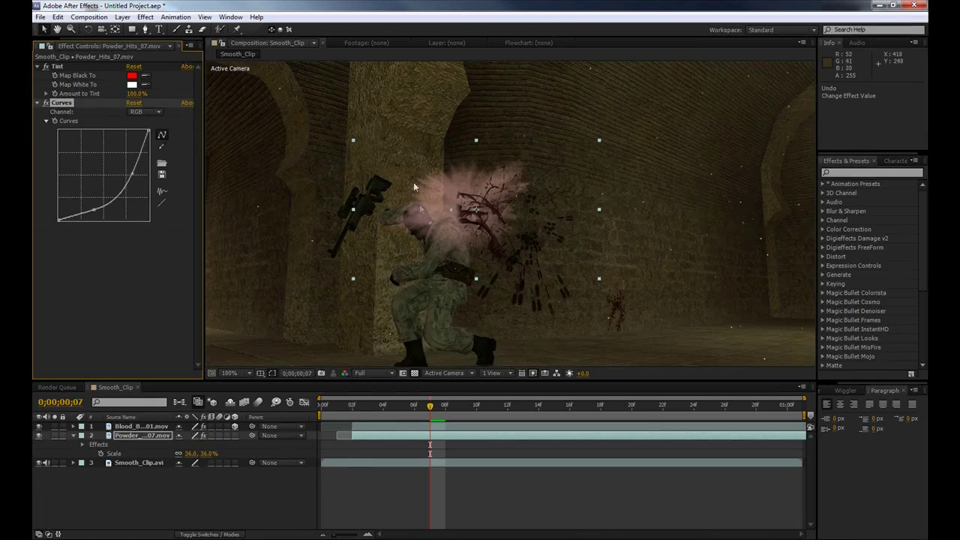
left_click(142, 111)
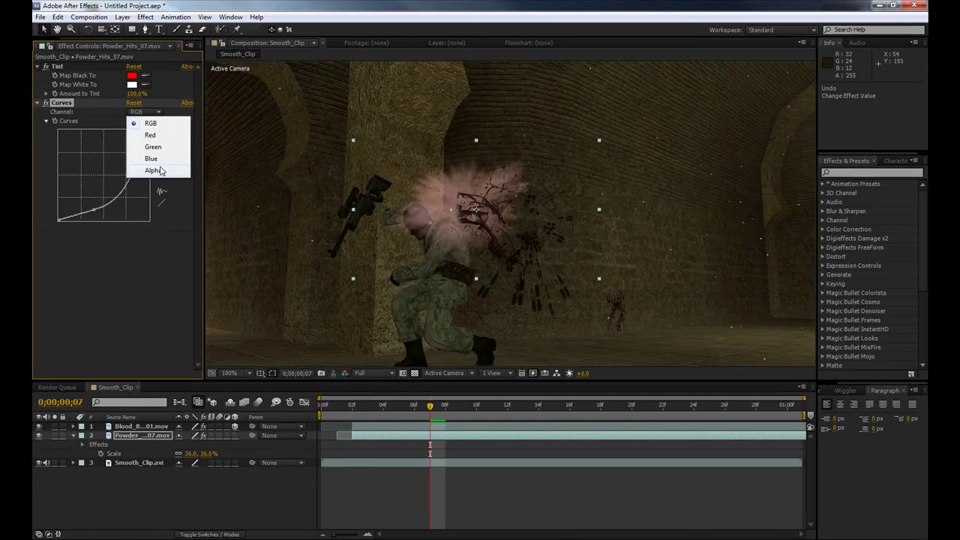
left_click(152, 170)
left_click_drag(101, 178, 108, 199)
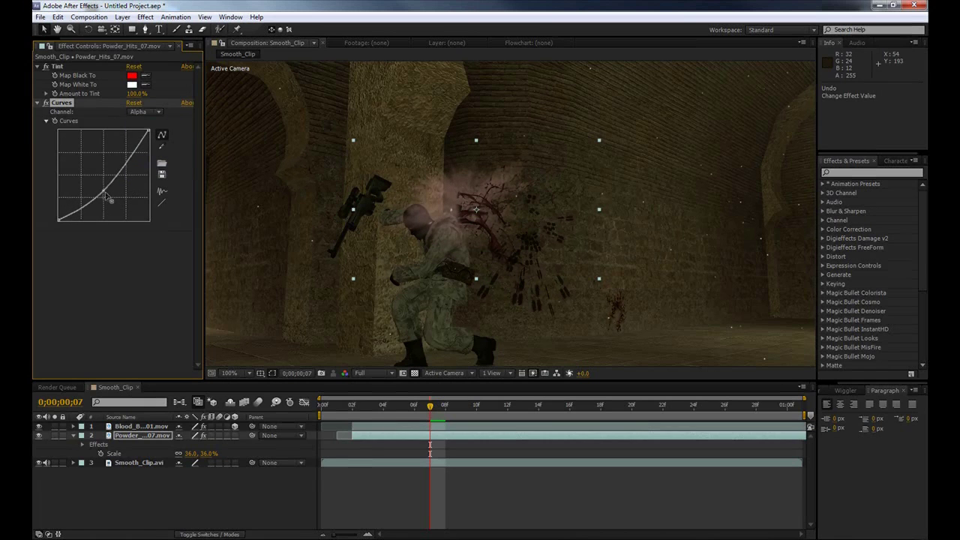
mouse_move(429, 405)
left_mouse_down()
mouse_move(368, 407)
mouse_move(444, 407)
left_mouse_up()
left_click(133, 261)
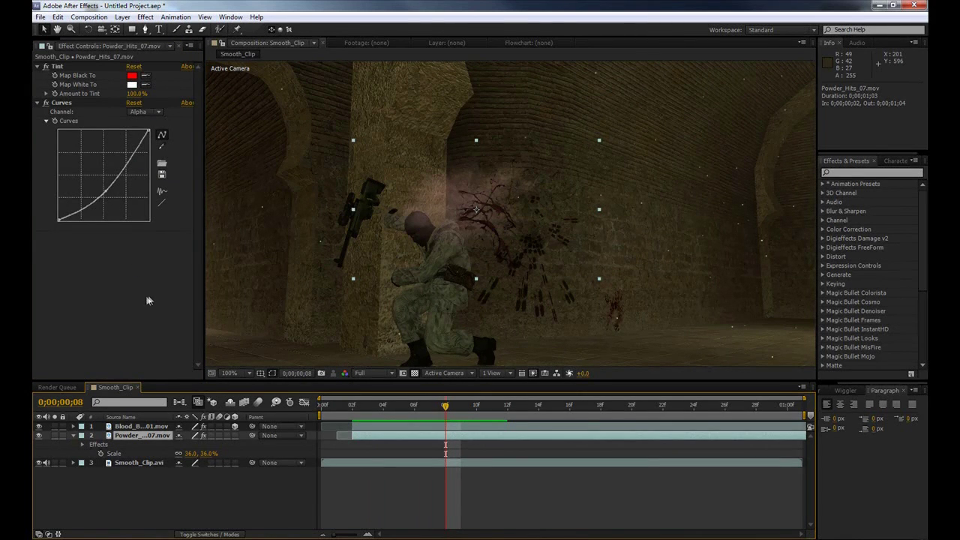
- Time-stretch the powder layer to 70% so it lasts 0;00;00;23, then preview the faster burst
right_click(155, 439)
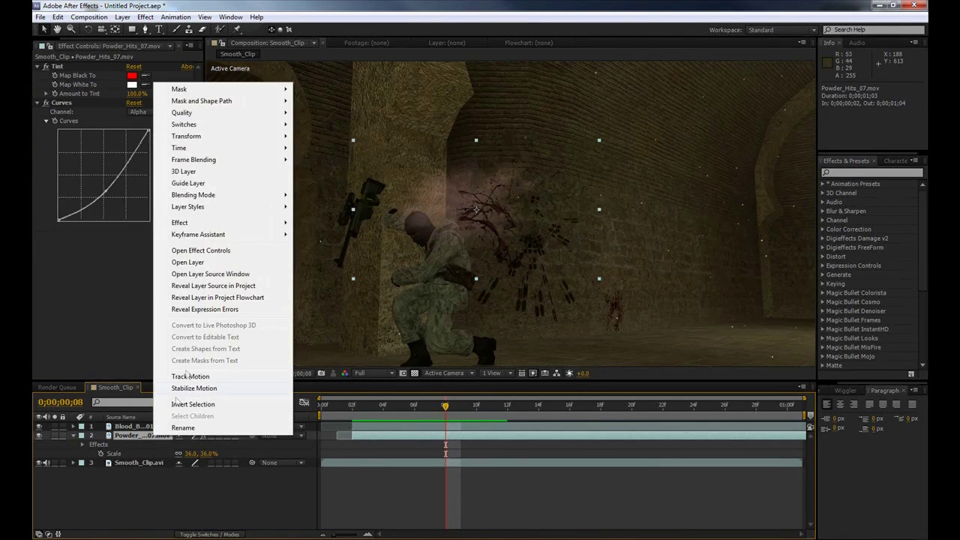
left_click(129, 437)
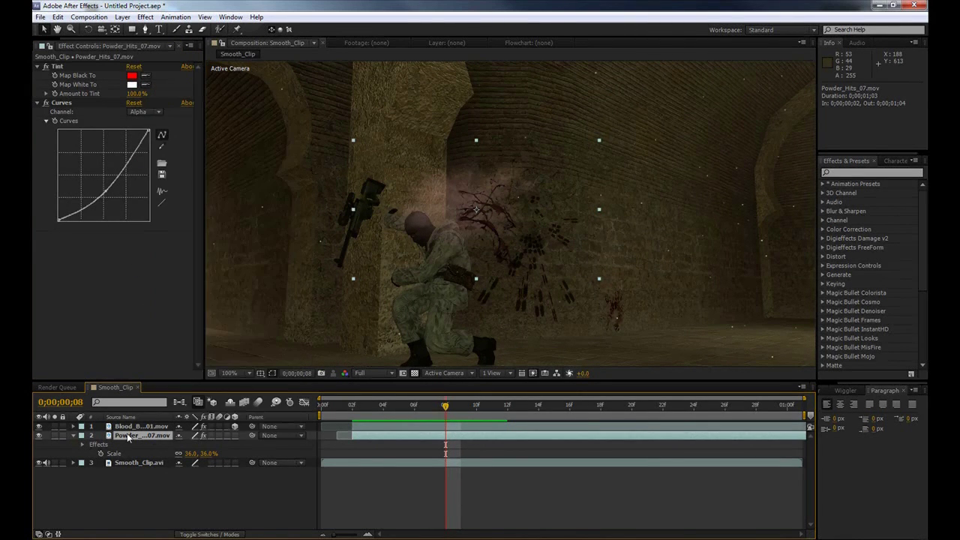
right_click(129, 436)
mouse_move(161, 147)
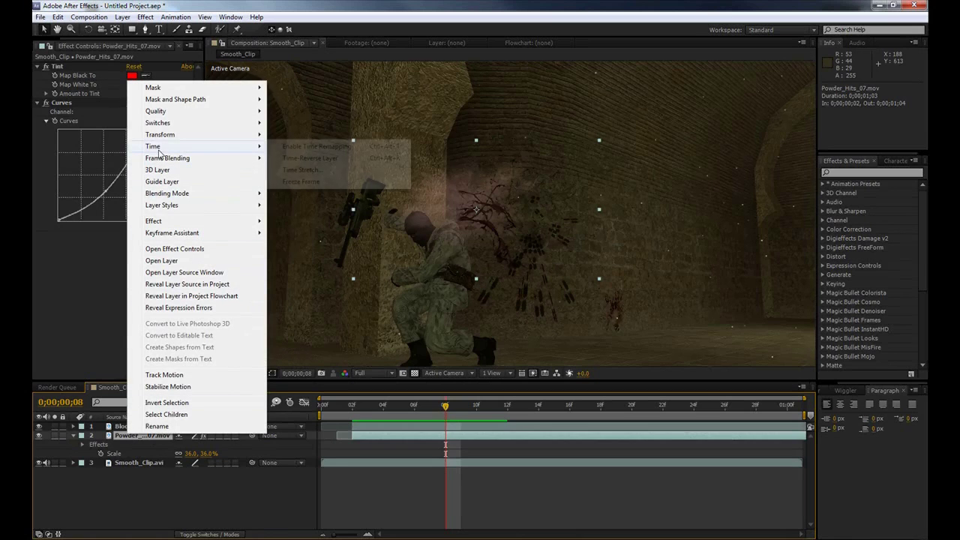
left_click(300, 171)
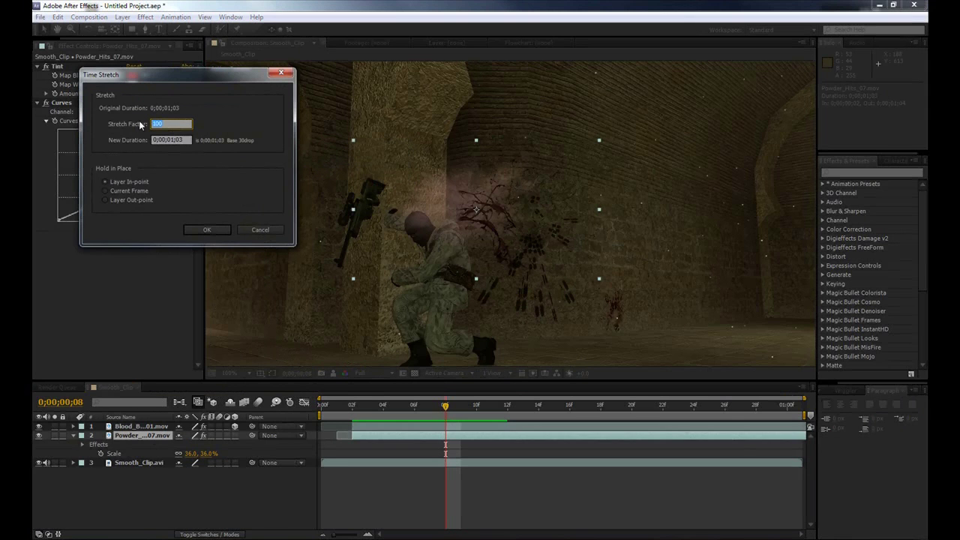
left_click(207, 230)
left_click(352, 406)
mouse_move(352, 411)
left_mouse_down()
mouse_move(587, 395)
mouse_move(379, 393)
mouse_move(542, 380)
mouse_move(397, 383)
mouse_move(453, 376)
mouse_move(490, 397)
mouse_move(521, 397)
mouse_move(337, 403)
left_mouse_up()
key("comma")
key("comma")
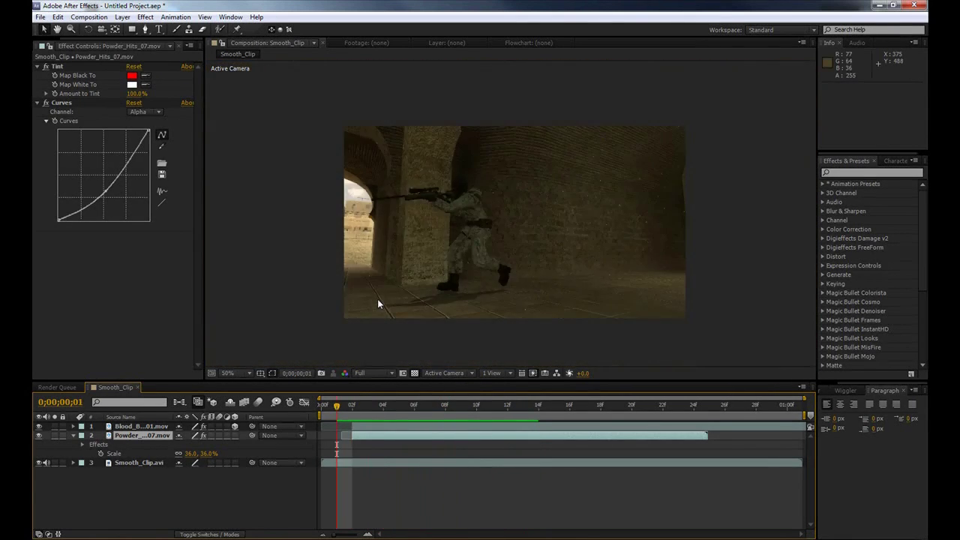
- Add the Smooth_Clip composition to the render queue and confirm its render settings
left_click(319, 299)
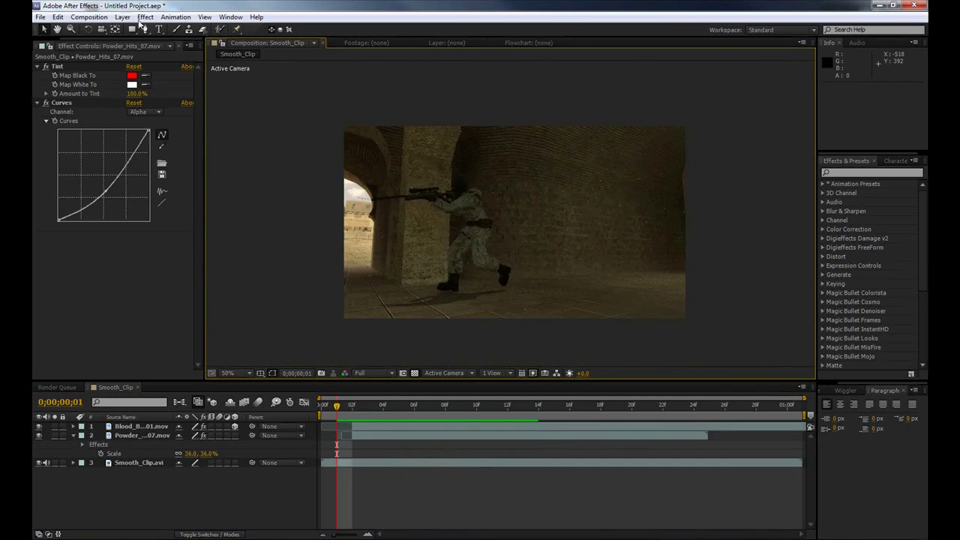
left_click(94, 16)
left_click(117, 150)
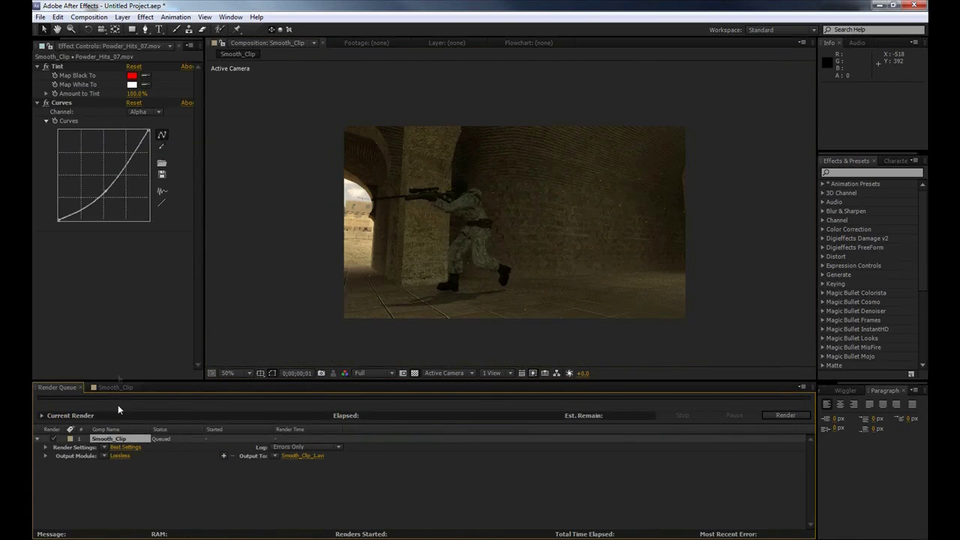
left_click(120, 447)
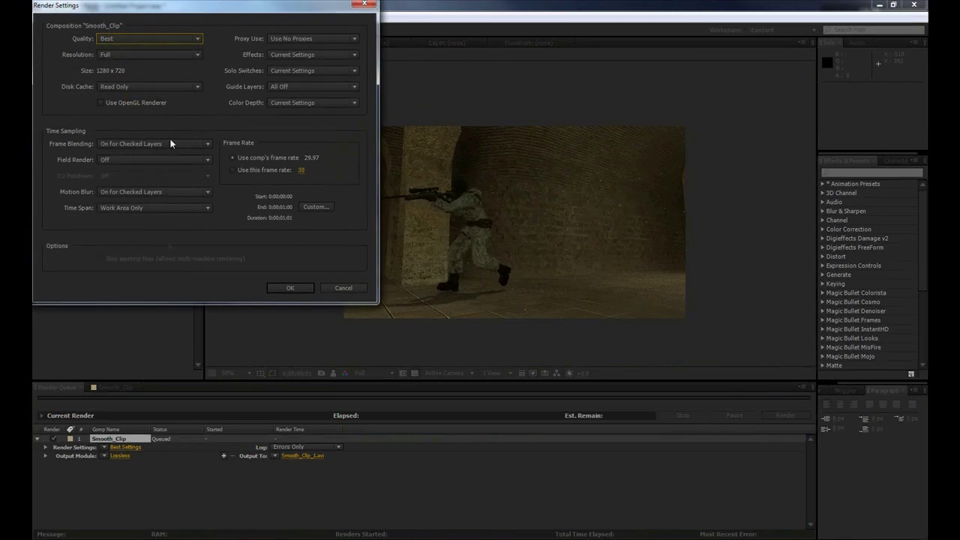
left_click(289, 288)
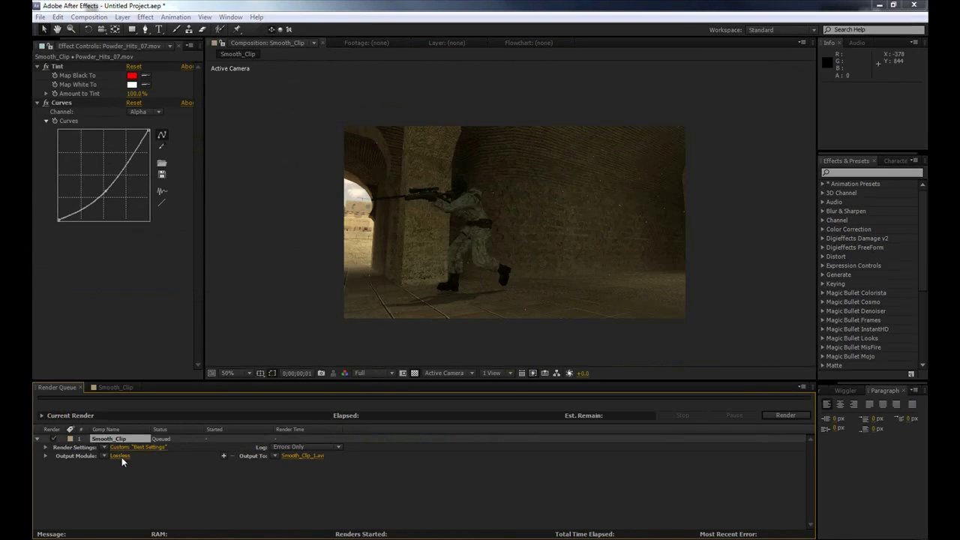
- Set the output module to AVI with the Uncompressed UYVY 422 8bit codec
left_click(120, 456)
left_click(152, 52)
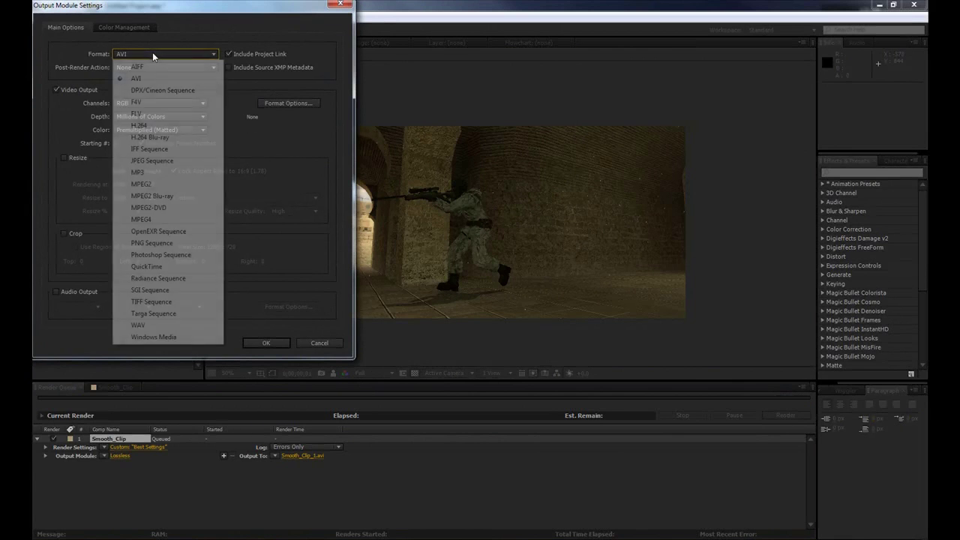
left_click(148, 75)
left_click(287, 105)
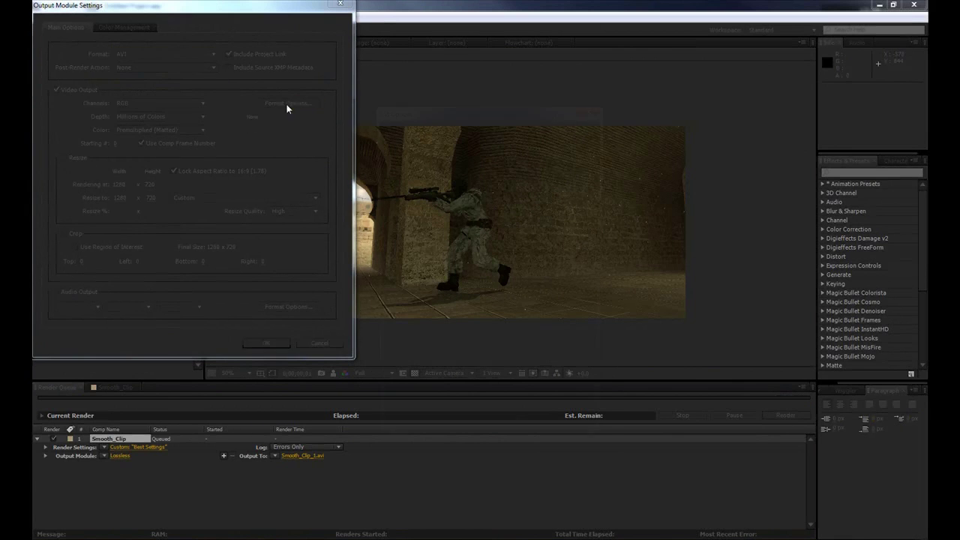
left_click(453, 167)
left_click(462, 239)
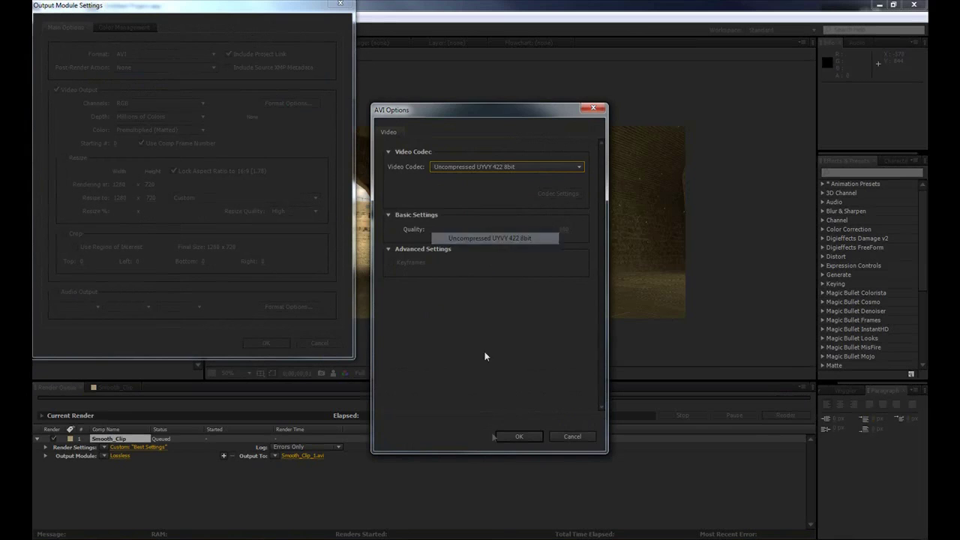
left_click(519, 437)
left_click(266, 343)
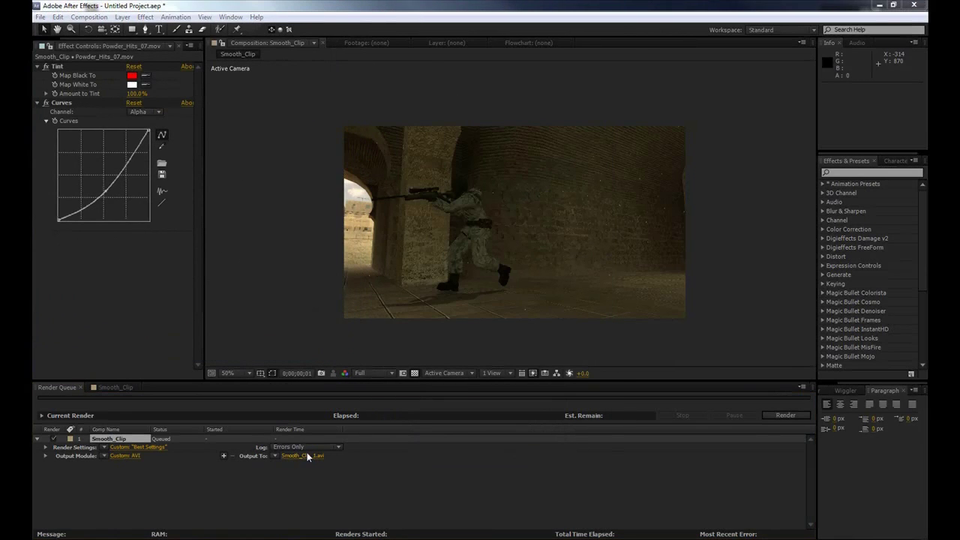
- Choose the output location, render Smooth_Clip_1.avi, and place it on the third Vegas track
left_click(307, 455)
left_click(306, 314)
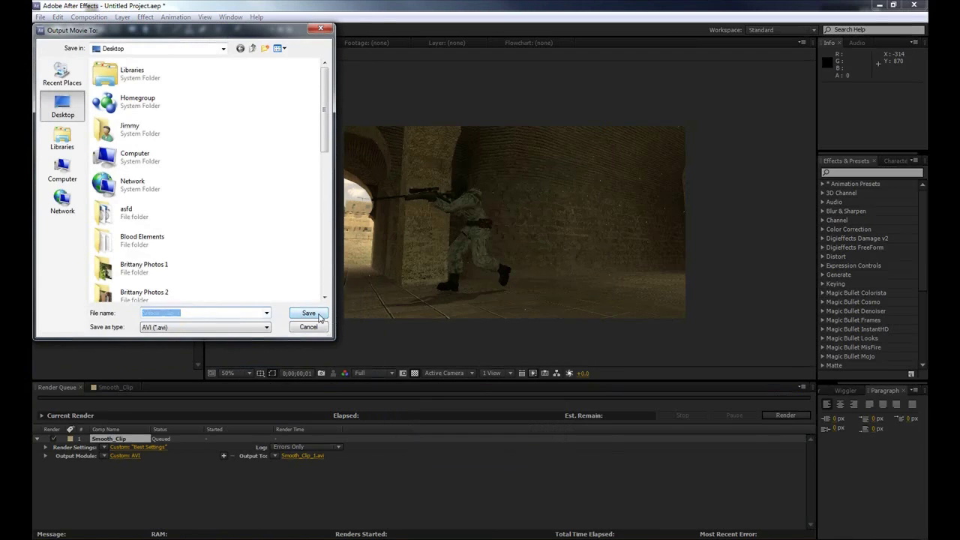
left_click(787, 415)
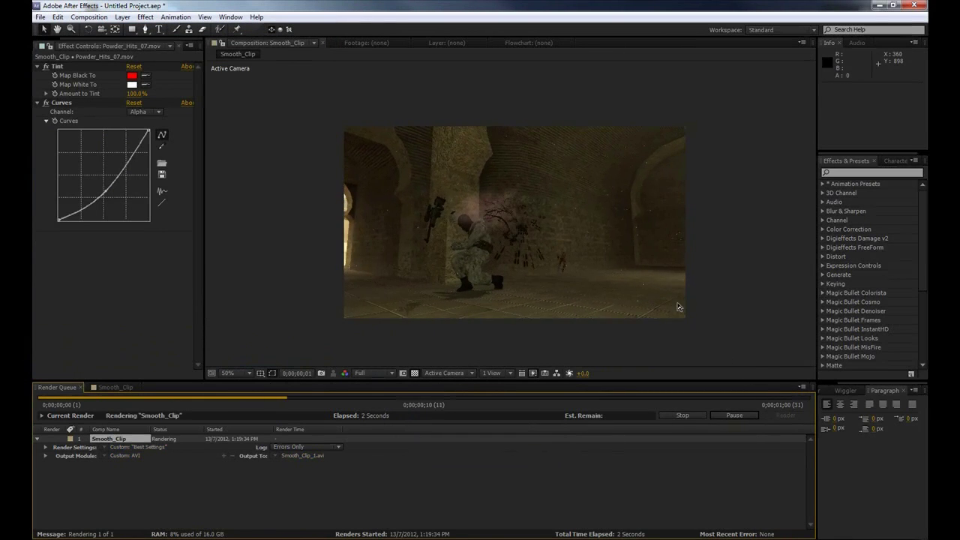
left_click_drag(449, 464, 431, 478)
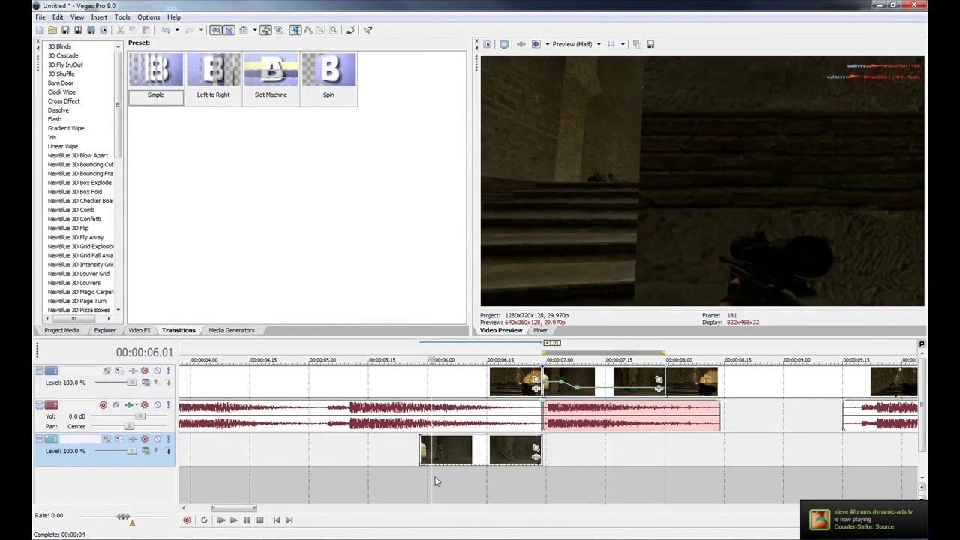
- Align the rendered clip with the hit, delete the original track 1 section, and move the clip into the gap
left_click_drag(471, 448, 594, 445)
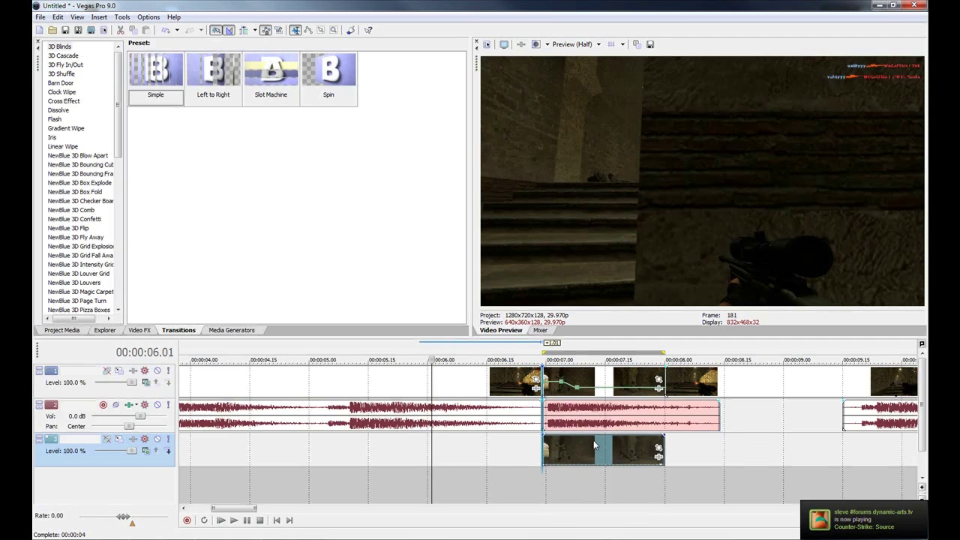
left_click(601, 386)
key("Delete")
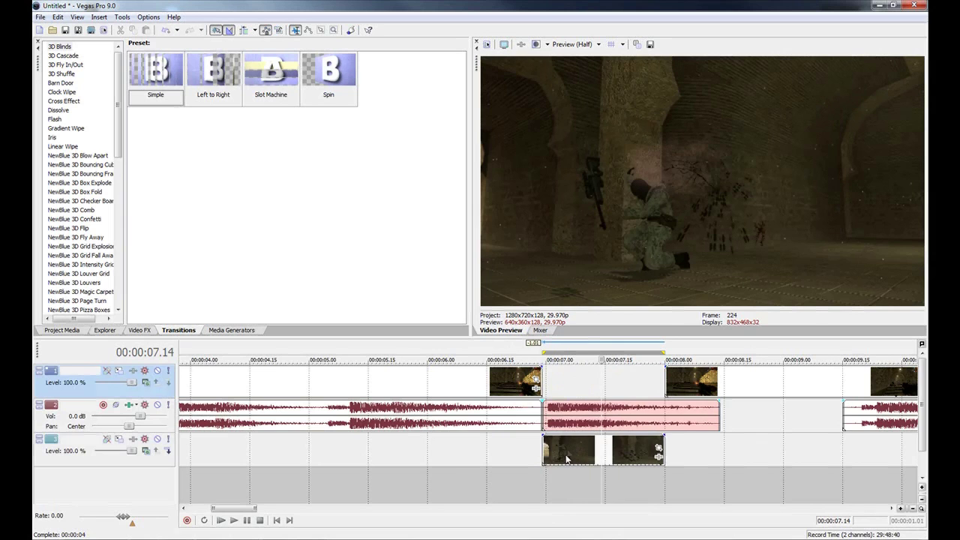
left_click(569, 455)
left_click_drag(570, 384, 567, 385)
- Play back the edit from just before the hit, then return to the hit frame to inspect it
left_click(530, 457)
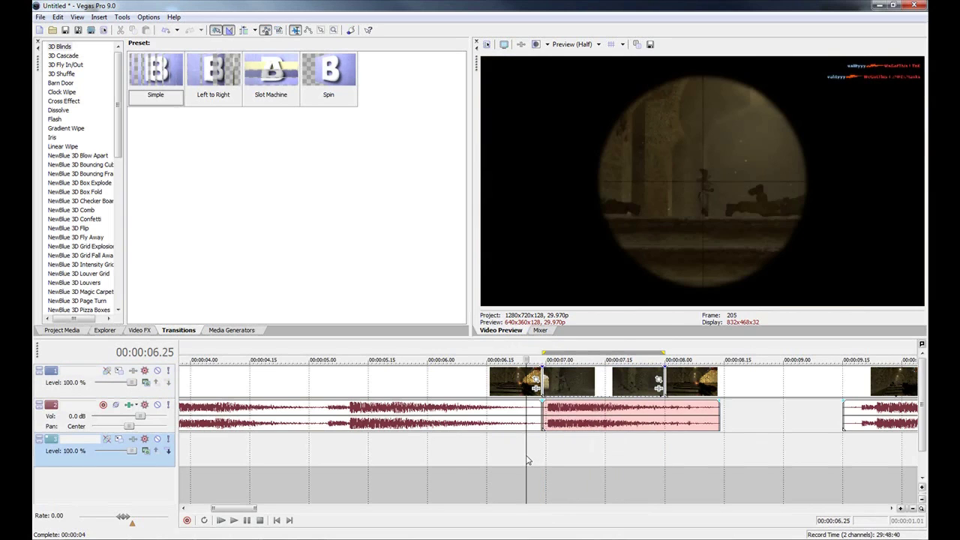
key("space")
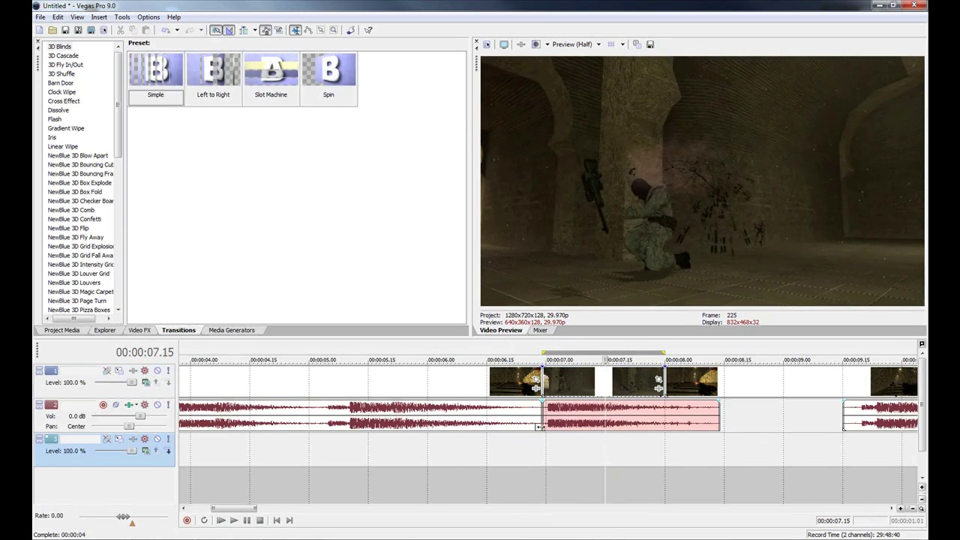
left_click(585, 350)
left_click(573, 349)
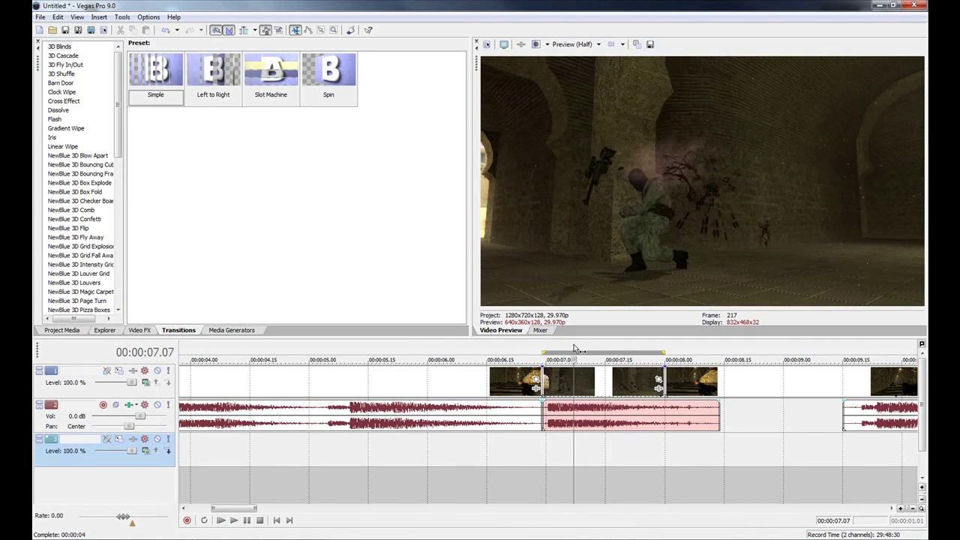